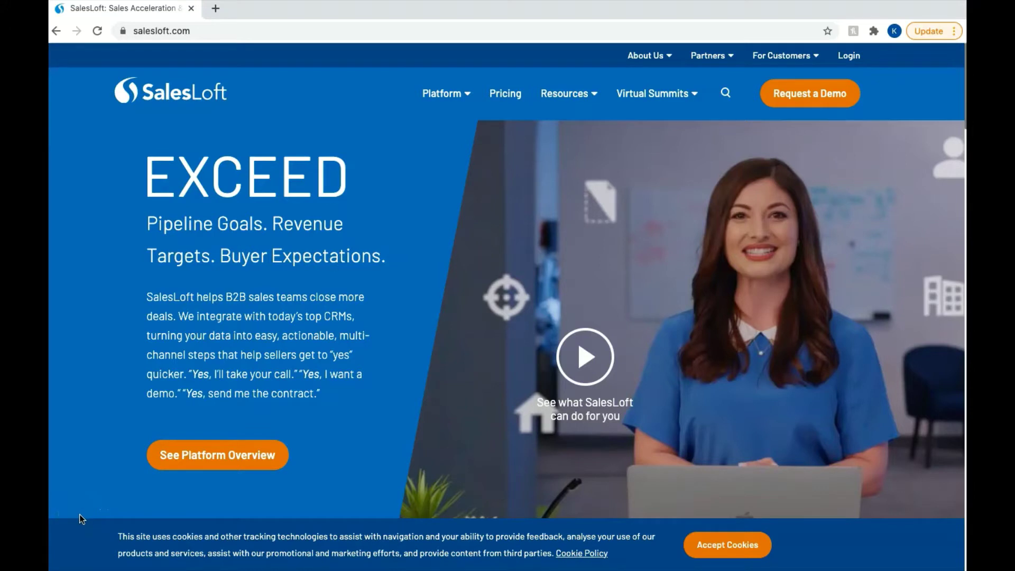
Step: Log in to SalesLoft and open the Dashboard with the Getting Started with SalesLoft checklist
{"action": "left_click", "coordinate": [79, 514]}
{"action": "left_click", "coordinate": [73, 516]}
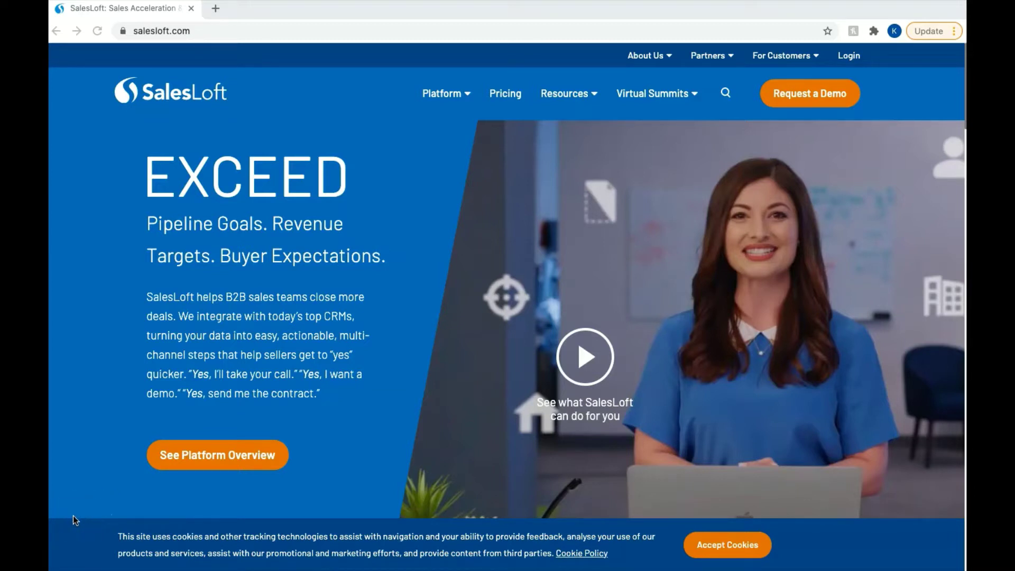
{"action": "left_click", "coordinate": [93, 509]}
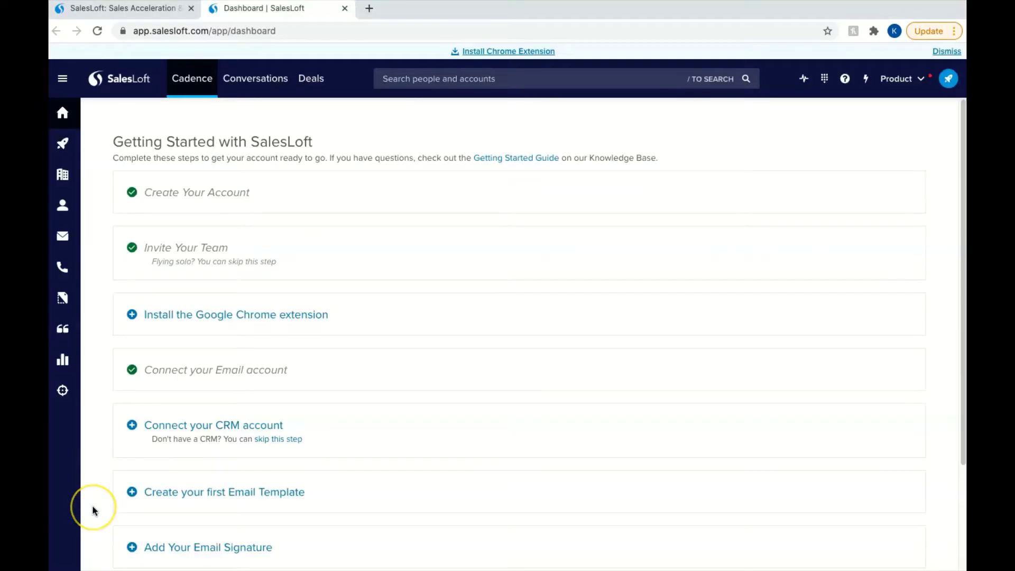
Step: Load orumhq.com in a new Chrome tab
{"action": "left_click", "coordinate": [369, 9]}
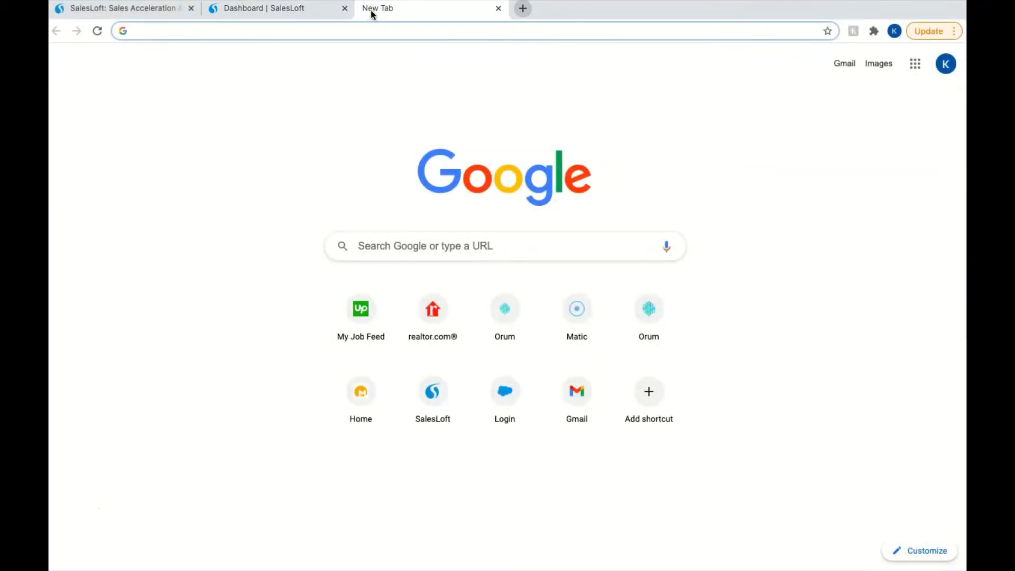
{"action": "type", "text": "orumhq.com"}
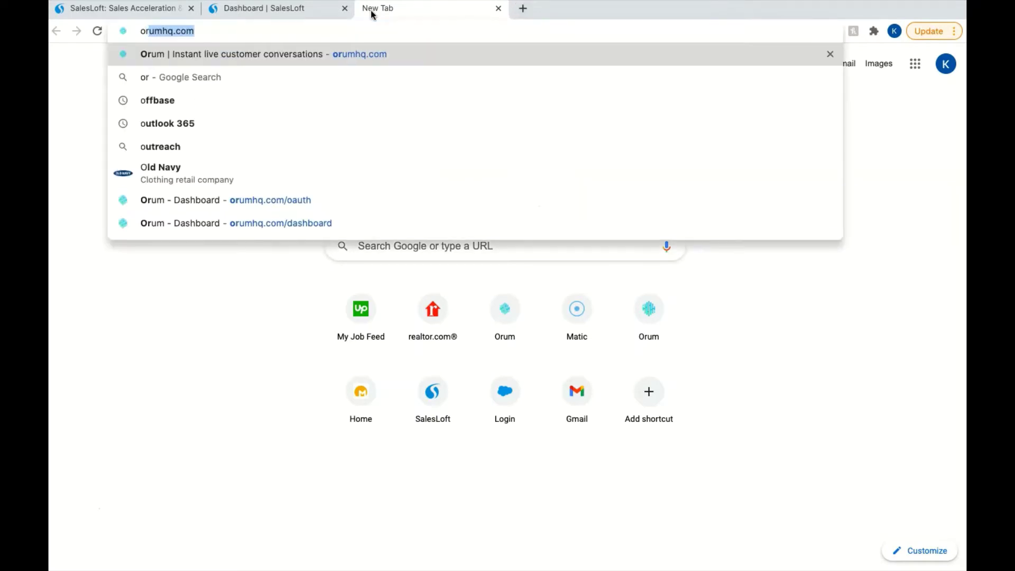
{"action": "key", "text": "Return"}
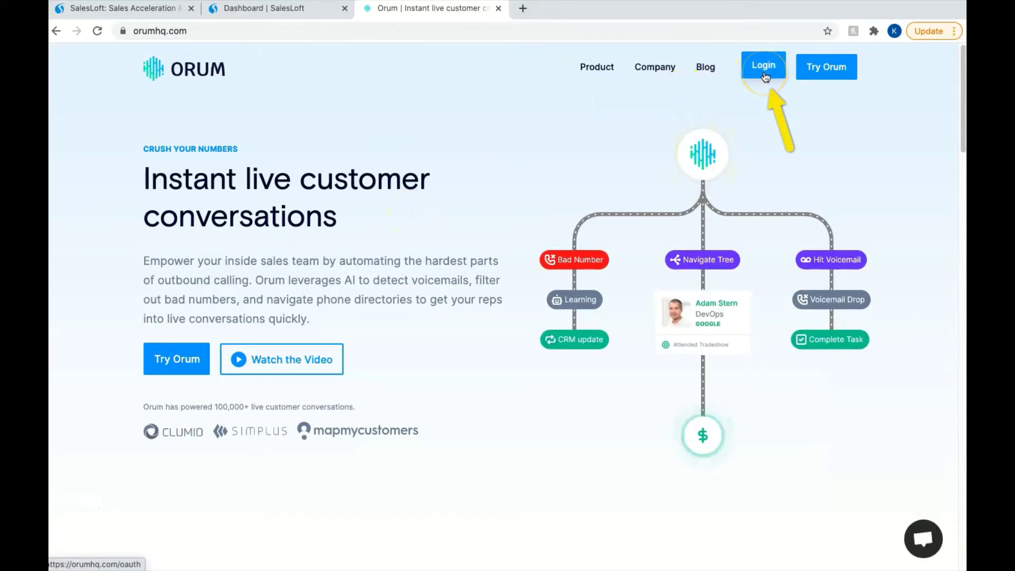
Step: Log in to Orum with the SalesLoft account from the orumhq.com Login page
{"action": "left_click", "coordinate": [764, 69]}
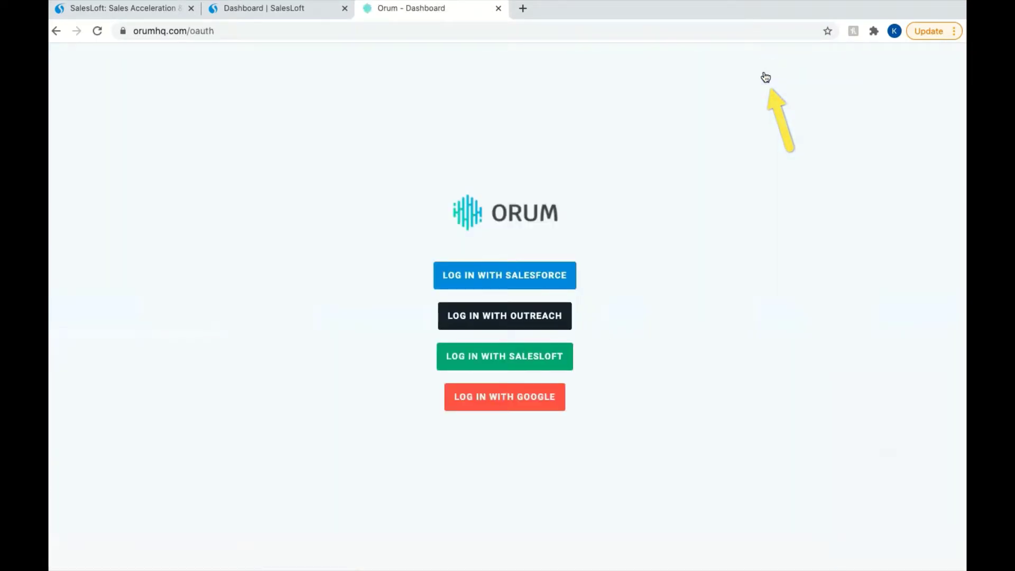
{"action": "left_click", "coordinate": [532, 358]}
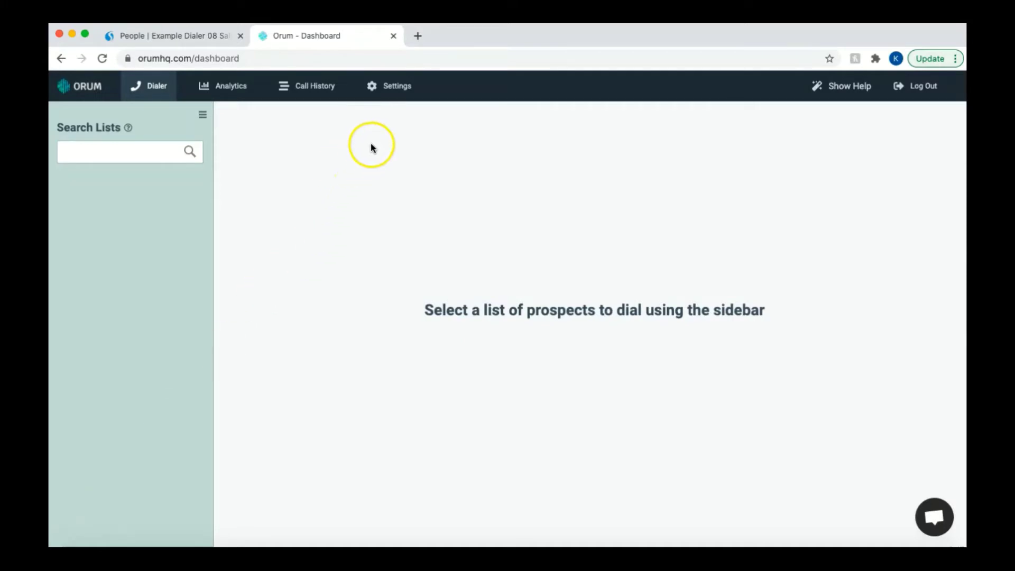
Step: Open Orum Settings and scroll down to the connect and meeting dispositions
{"action": "left_click", "coordinate": [398, 90]}
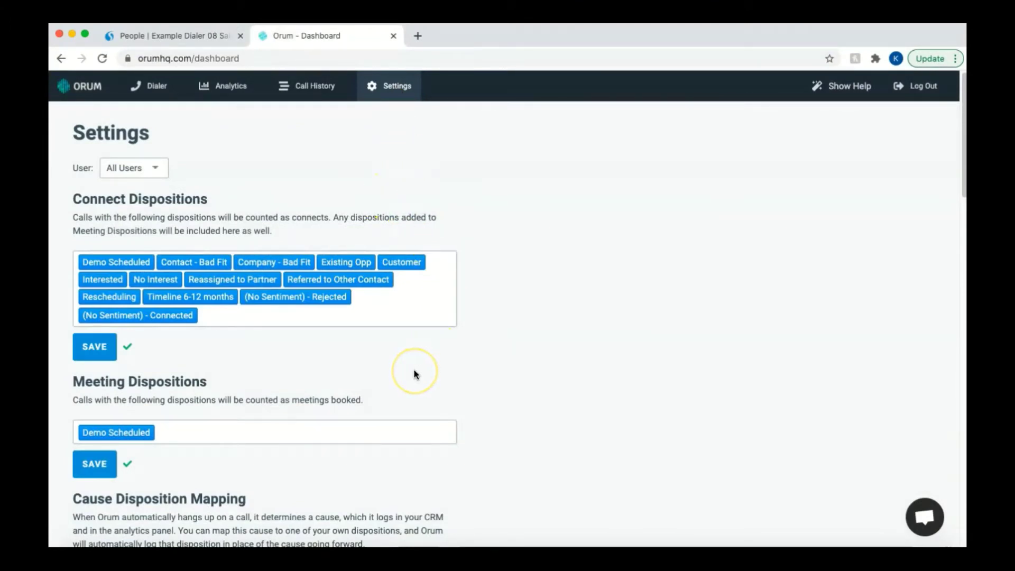
{"action": "scroll", "coordinate": [415, 370], "scroll_direction": "down", "scroll_amount": 3}
{"action": "scroll", "coordinate": [415, 374], "scroll_direction": "down", "scroll_amount": 9}
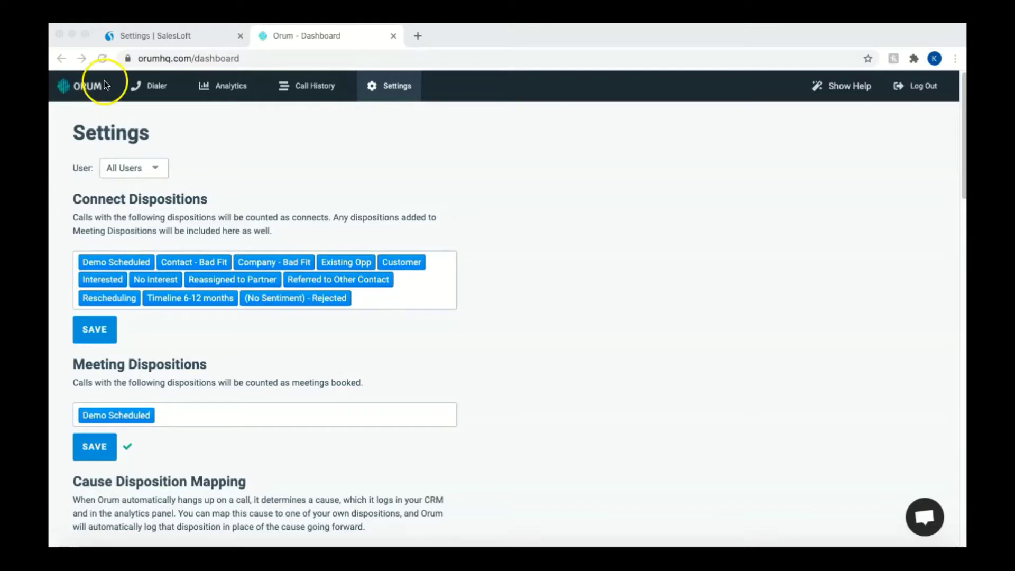
{"action": "left_click", "coordinate": [164, 35]}
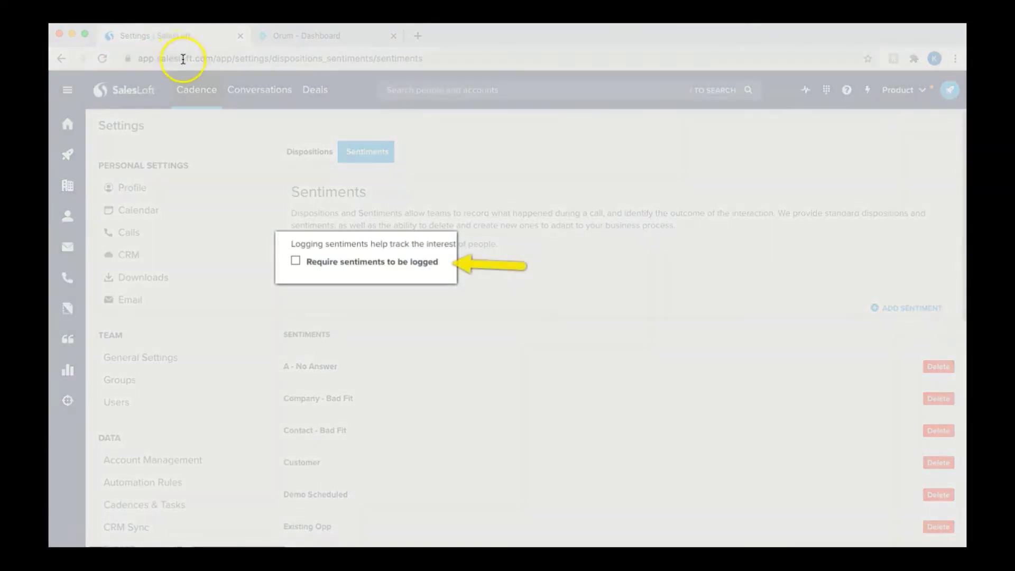
{"action": "left_click", "coordinate": [304, 155]}
{"action": "left_click", "coordinate": [347, 36]}
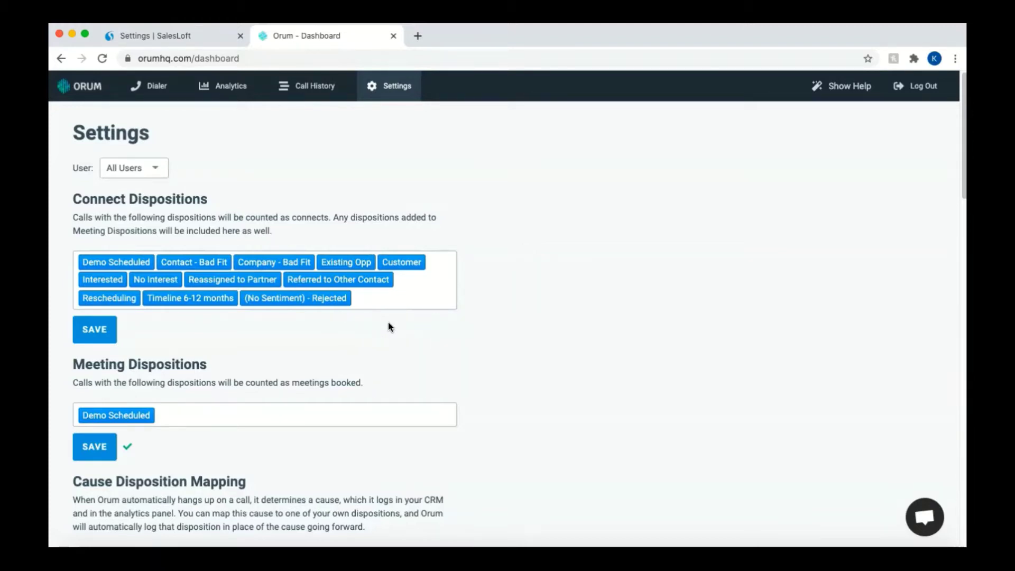
Step: Add (No Sentiment) - Connected to the connect dispositions and save them
{"action": "left_click", "coordinate": [388, 303]}
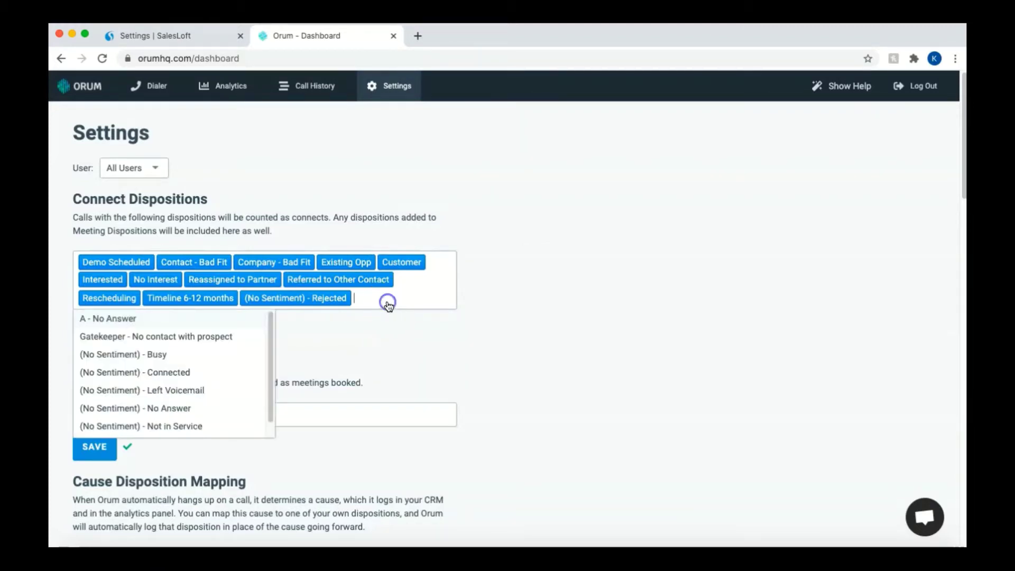
{"action": "type", "text": "conn"}
{"action": "left_click", "coordinate": [195, 317]}
{"action": "left_click", "coordinate": [370, 365]}
{"action": "left_click", "coordinate": [104, 359]}
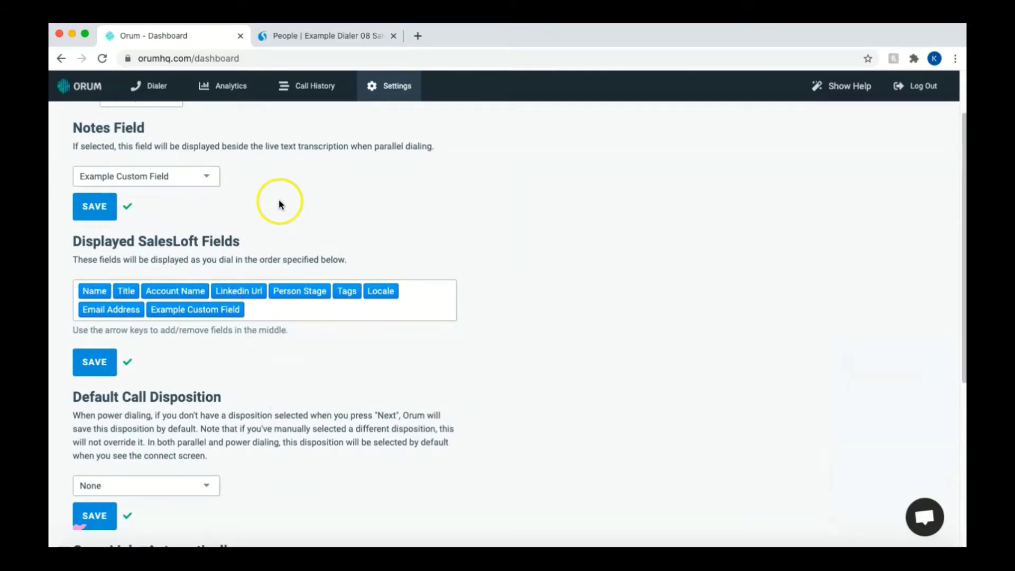
Step: Set the notes field to First Name and save it
{"action": "left_click", "coordinate": [210, 178]}
{"action": "scroll", "coordinate": [189, 249], "scroll_direction": "down", "scroll_amount": 4}
{"action": "left_click", "coordinate": [185, 248]}
{"action": "left_click", "coordinate": [95, 206]}
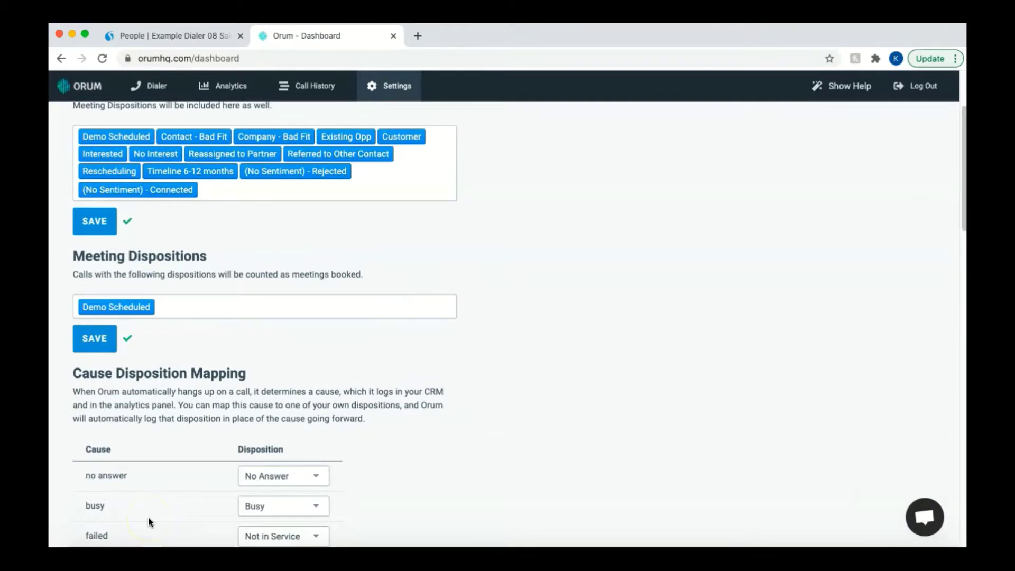
Step: Under Cause Disposition Mapping, map went to voicemail to Left Voicemail
{"action": "scroll", "coordinate": [355, 446], "scroll_direction": "down", "scroll_amount": 5}
{"action": "scroll", "coordinate": [354, 446], "scroll_direction": "down", "scroll_amount": 1}
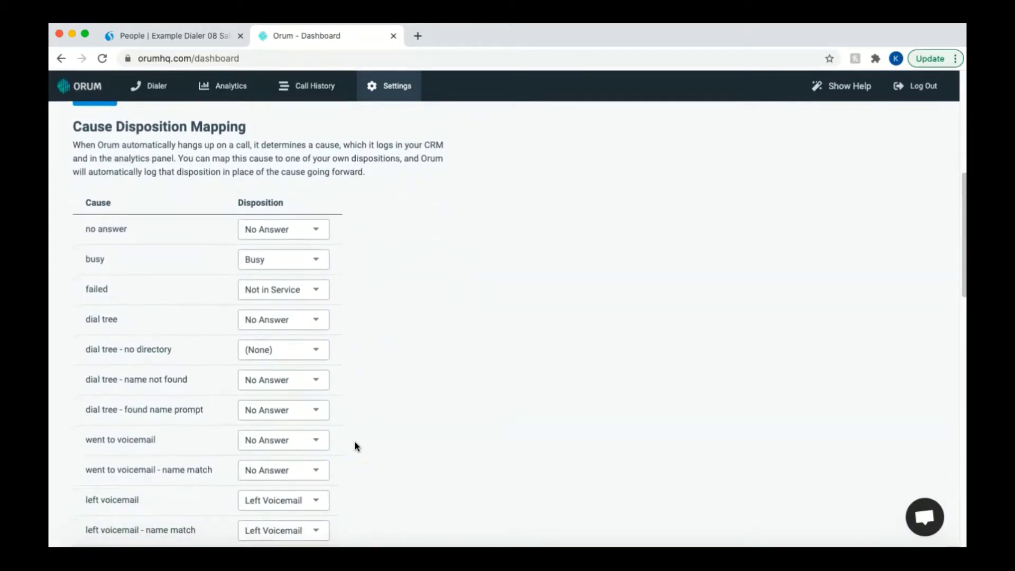
{"action": "scroll", "coordinate": [354, 442], "scroll_direction": "down", "scroll_amount": 1}
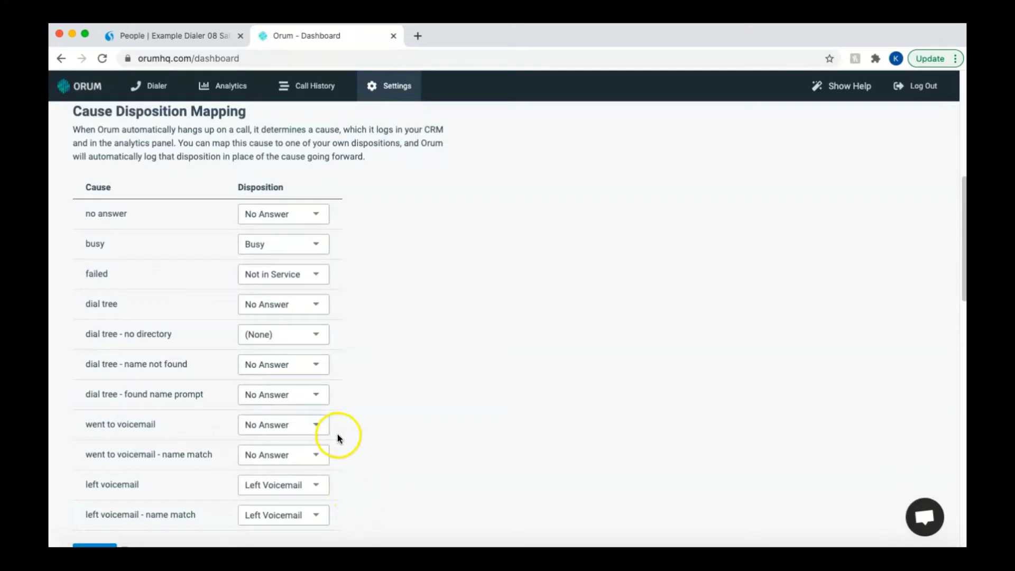
{"action": "left_click", "coordinate": [321, 426]}
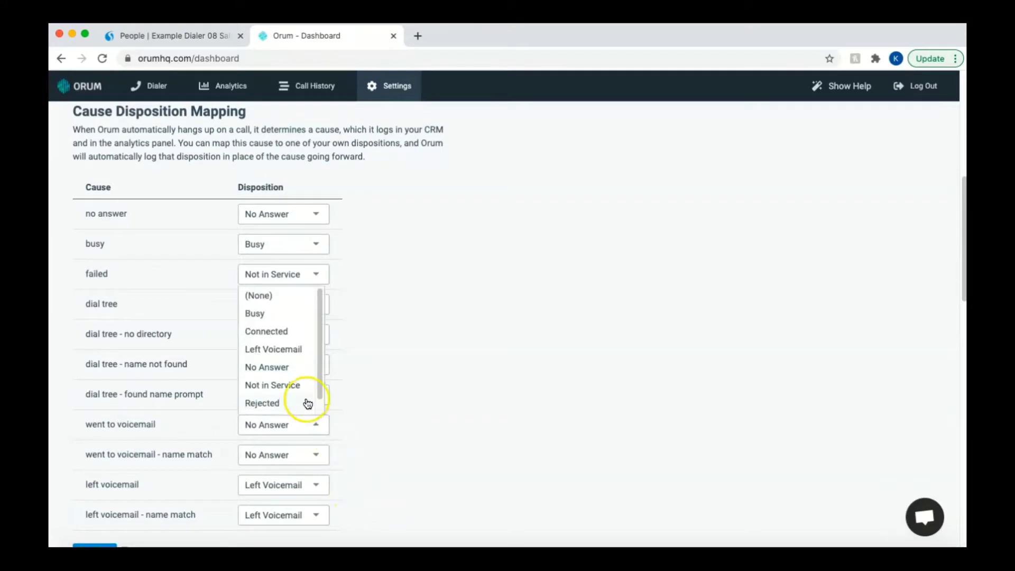
{"action": "scroll", "coordinate": [307, 404], "scroll_direction": "down", "scroll_amount": 2}
{"action": "scroll", "coordinate": [307, 405], "scroll_direction": "up", "scroll_amount": 2}
{"action": "left_click", "coordinate": [298, 355]}
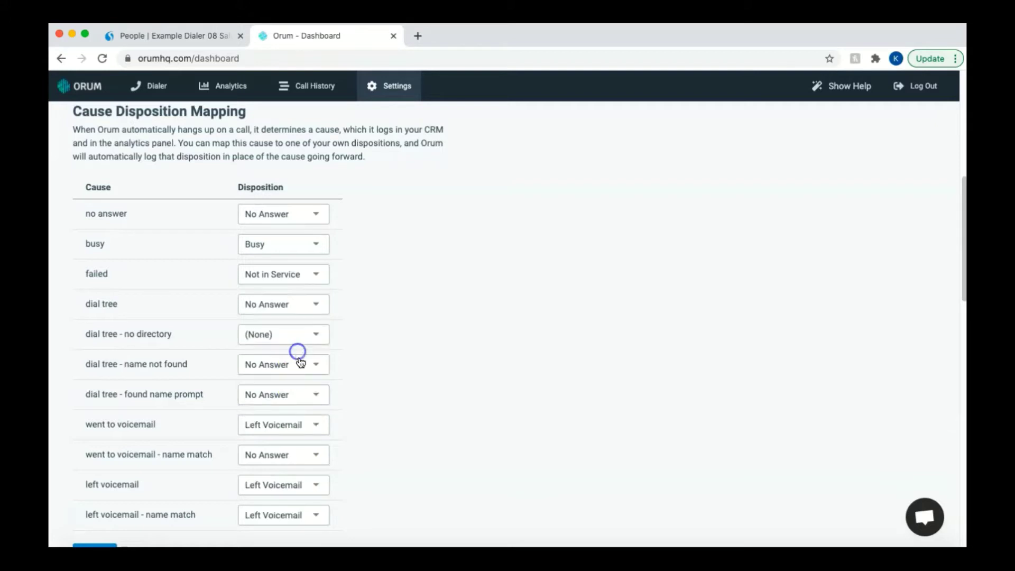
Step: Keep No Answer for voicemail name matches and save the cause disposition mapping
{"action": "scroll", "coordinate": [349, 482], "scroll_direction": "down", "scroll_amount": 3}
{"action": "left_click", "coordinate": [317, 391]}
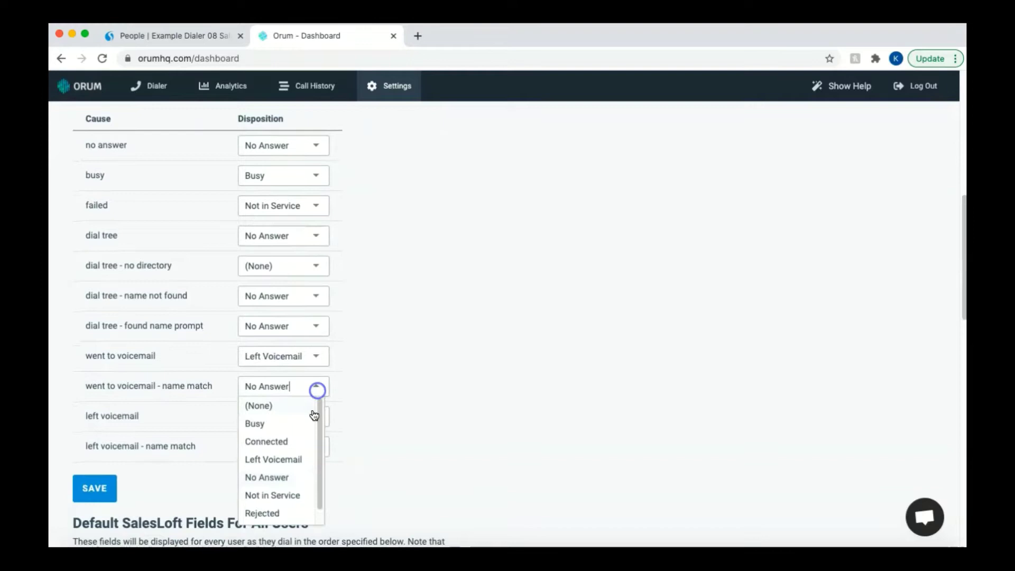
{"action": "left_click", "coordinate": [287, 479]}
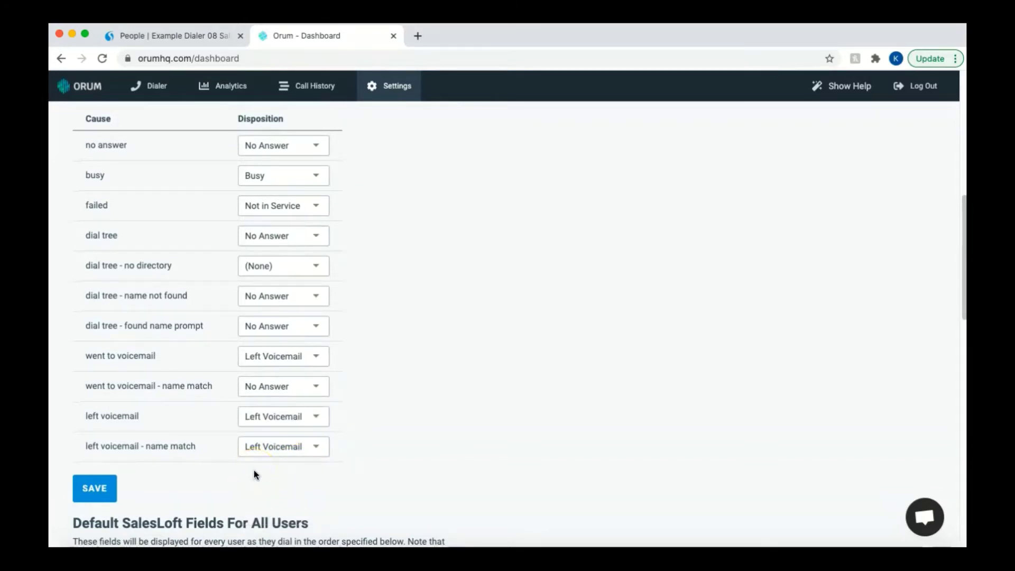
{"action": "left_click", "coordinate": [97, 495]}
{"action": "scroll", "coordinate": [243, 479], "scroll_direction": "down", "scroll_amount": 5}
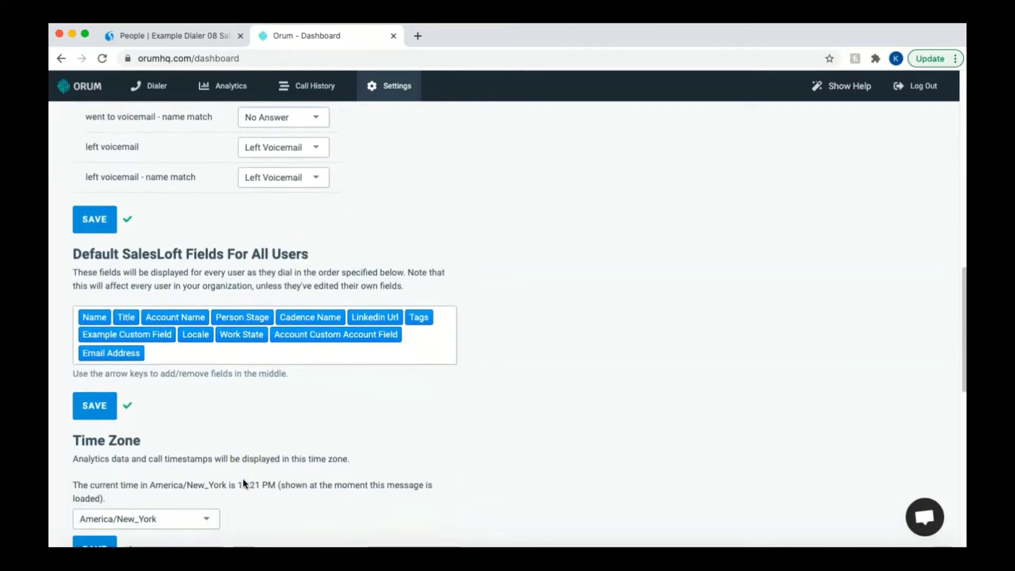
{"action": "scroll", "coordinate": [243, 479], "scroll_direction": "down", "scroll_amount": 2}
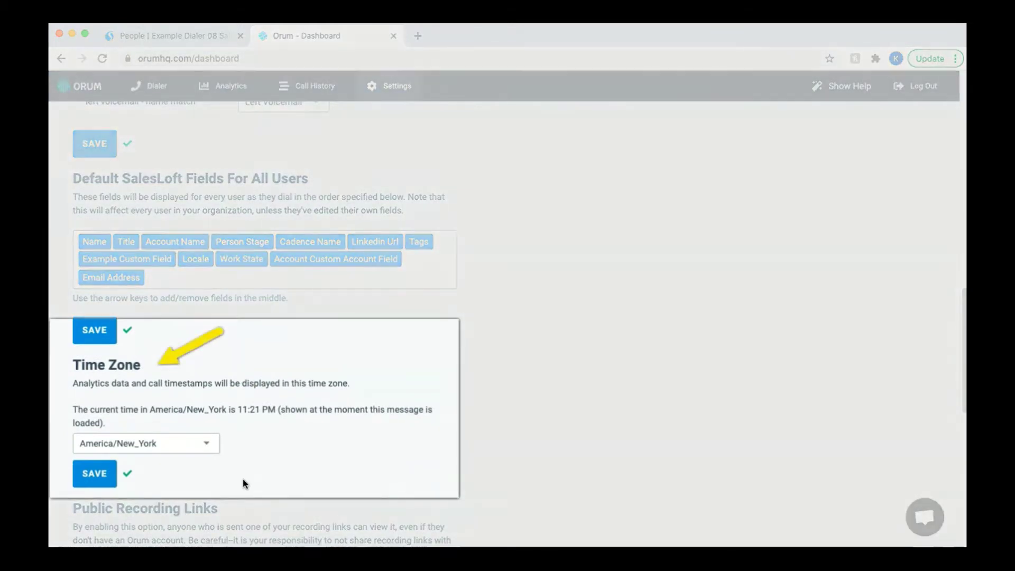
{"action": "left_click", "coordinate": [69, 521]}
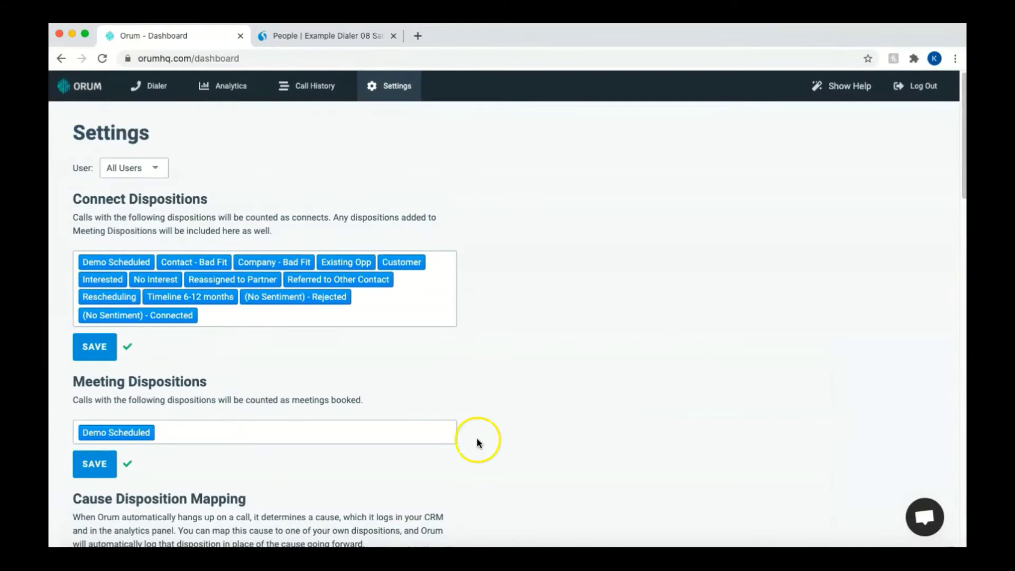
Step: Return to Orum's Dialer page, which prompts for a prospect list
{"action": "left_click", "coordinate": [478, 440]}
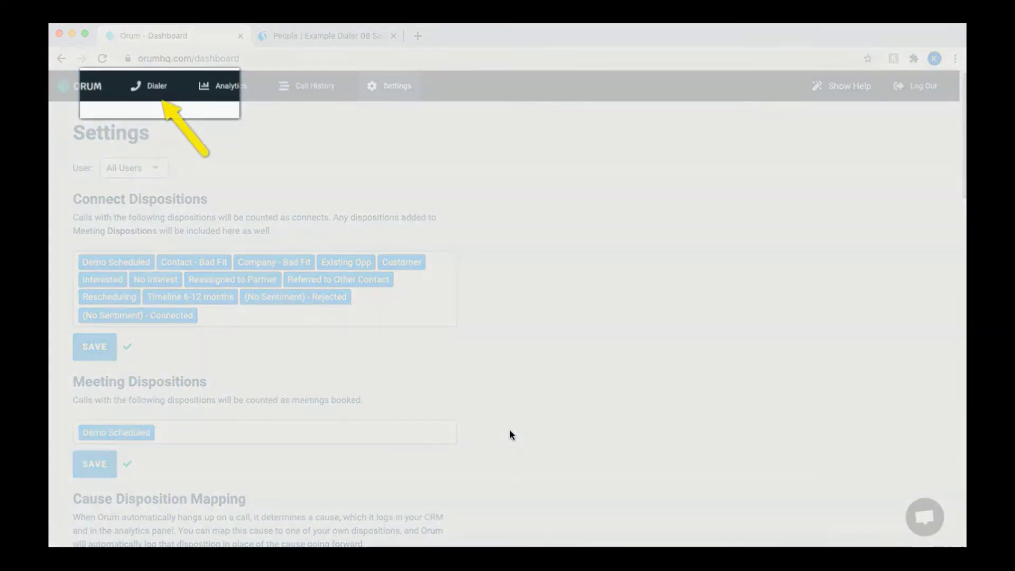
{"action": "left_click", "coordinate": [151, 95]}
{"action": "left_click", "coordinate": [843, 86]}
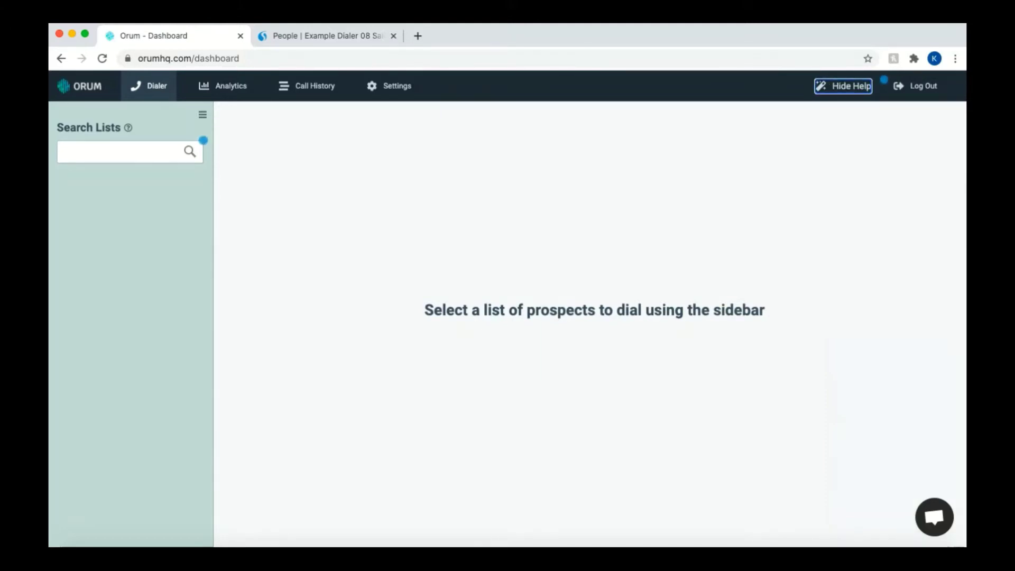
{"action": "left_click", "coordinate": [81, 156]}
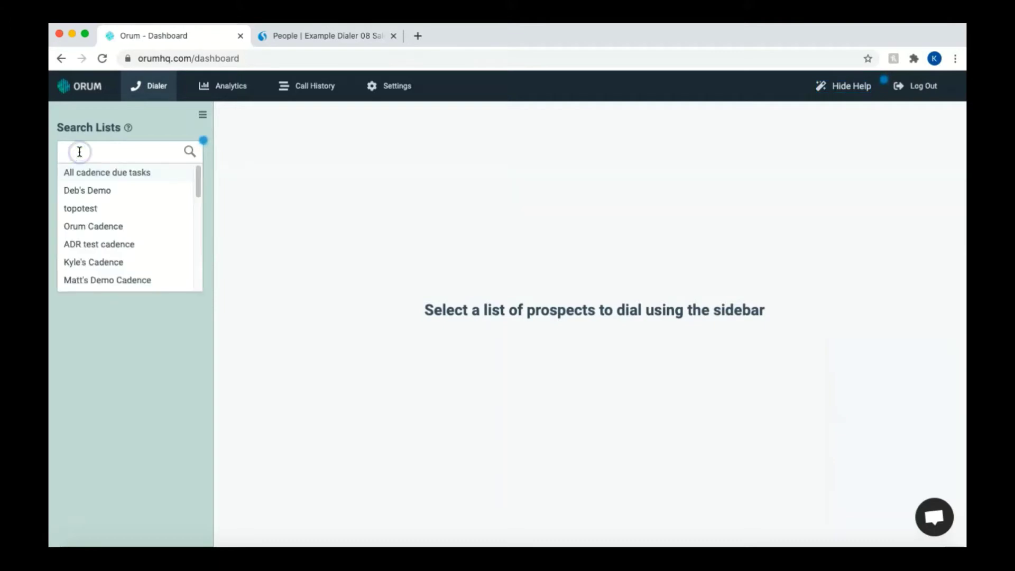
{"action": "type", "text": "g"}
{"action": "key", "text": "BackSpace"}
{"action": "left_click", "coordinate": [108, 300]}
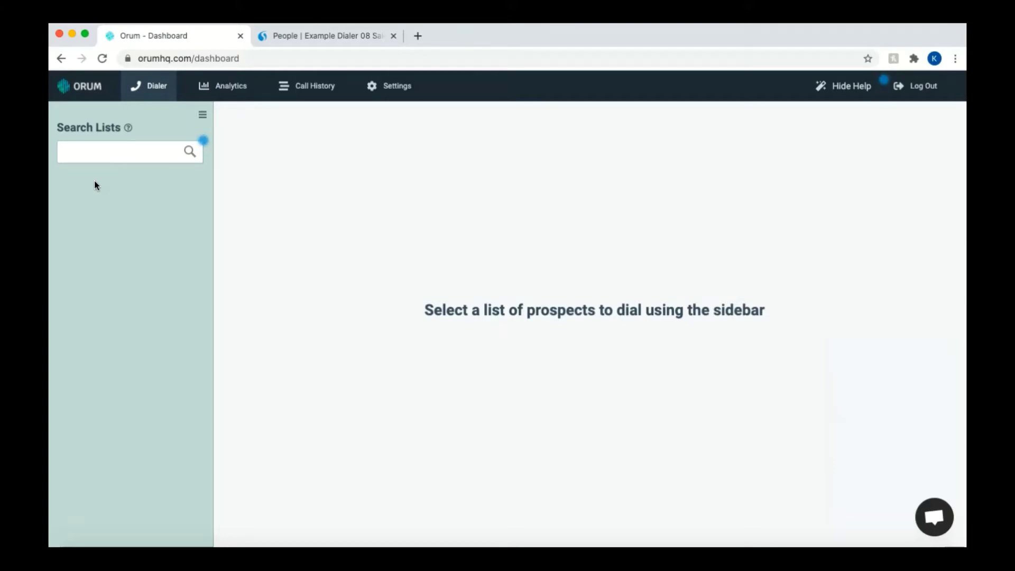
{"action": "left_click", "coordinate": [203, 141]}
Step: Dismiss the list-selection tip, hide the help guides, and reload the Dialer page
{"action": "left_click", "coordinate": [372, 113]}
{"action": "left_click", "coordinate": [845, 94]}
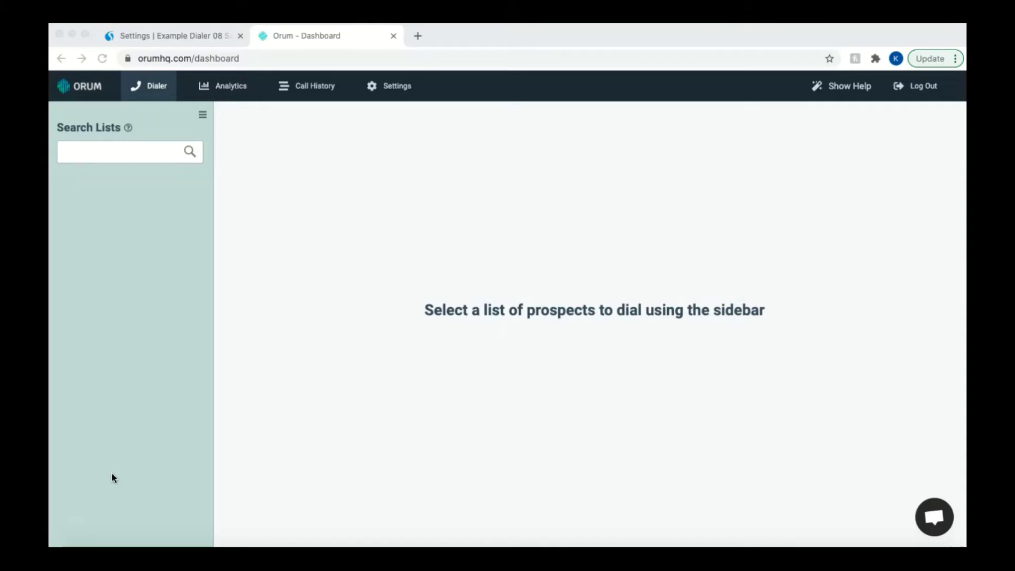
{"action": "left_click", "coordinate": [79, 513]}
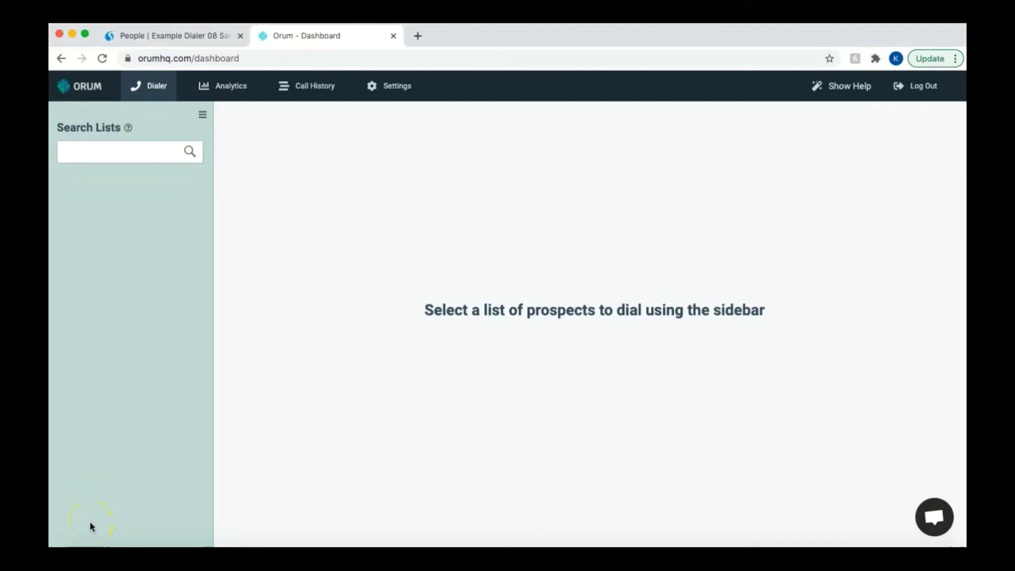
{"action": "left_click", "coordinate": [99, 67]}
{"action": "left_click", "coordinate": [72, 159]}
{"action": "type", "text": "exam"}
{"action": "left_click", "coordinate": [111, 204]}
{"action": "left_click", "coordinate": [86, 518]}
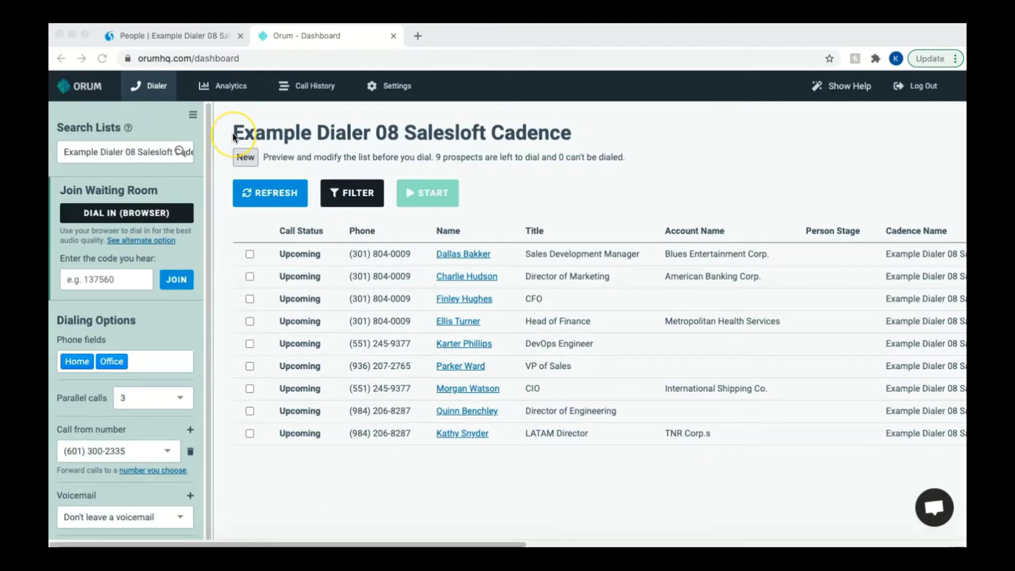
{"action": "left_click", "coordinate": [200, 36]}
{"action": "scroll", "coordinate": [459, 407], "scroll_direction": "down", "scroll_amount": 1}
{"action": "scroll", "coordinate": [459, 407], "scroll_direction": "down", "scroll_amount": 4}
{"action": "left_click", "coordinate": [312, 37]}
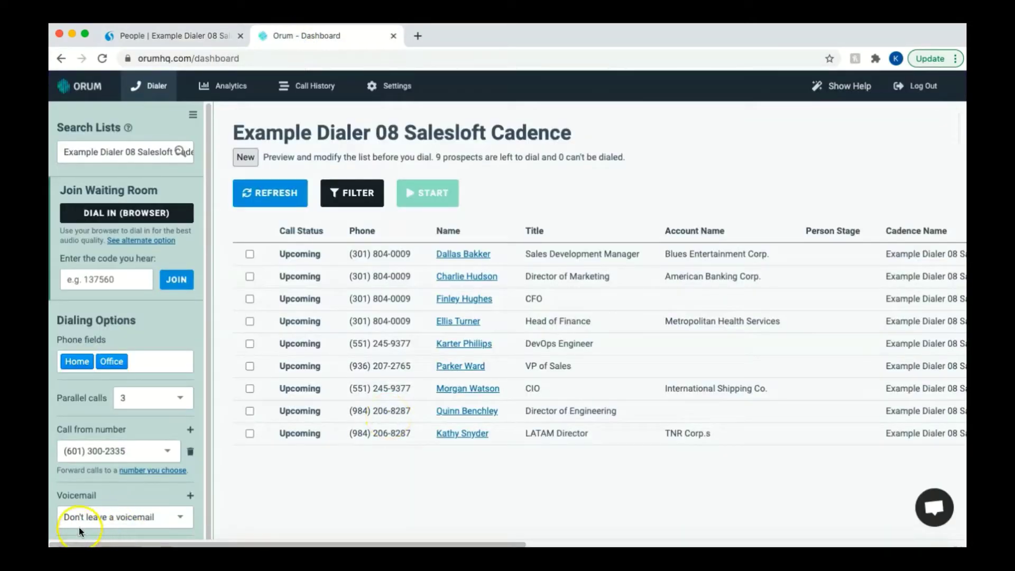
Step: Remove Office from the dialed phone fields
{"action": "left_click", "coordinate": [445, 476]}
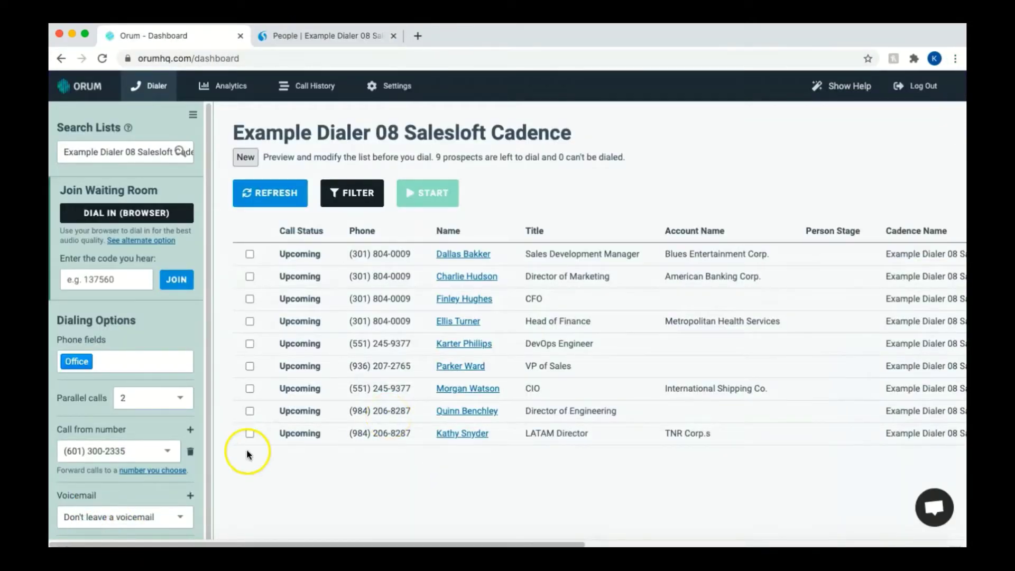
{"action": "left_click", "coordinate": [259, 492]}
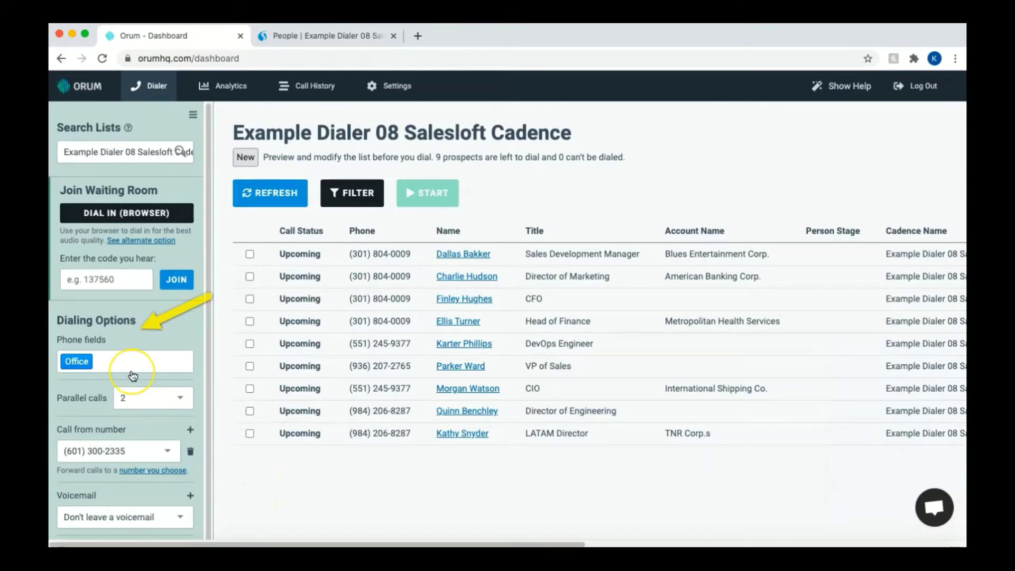
{"action": "left_click", "coordinate": [102, 369]}
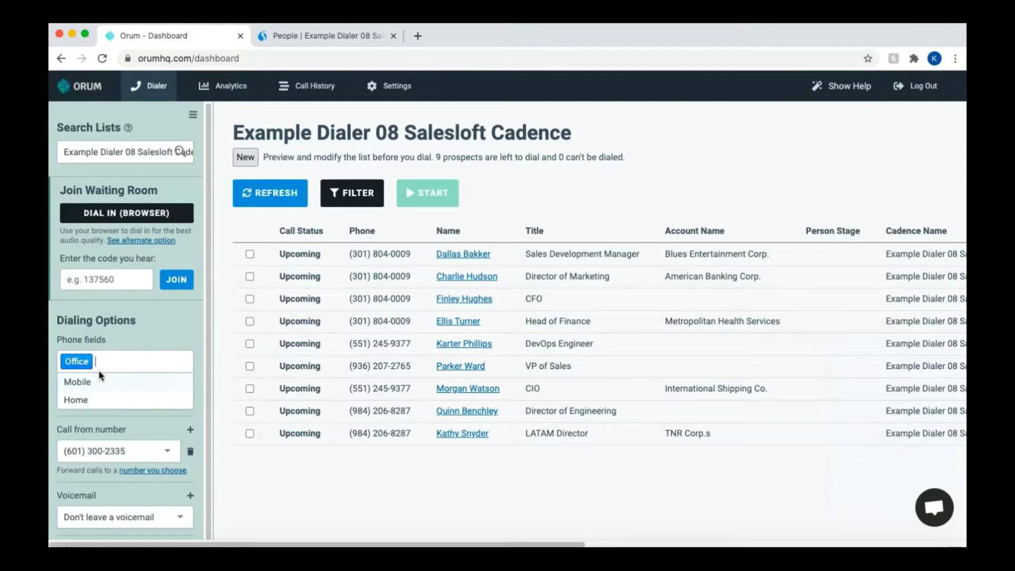
{"action": "key", "text": "BackSpace"}
{"action": "left_click", "coordinate": [153, 328]}
Step: Add Home, then Office back, as dialed phone fields
{"action": "left_click", "coordinate": [125, 362]}
{"action": "left_click", "coordinate": [125, 363]}
{"action": "type", "text": "hom"}
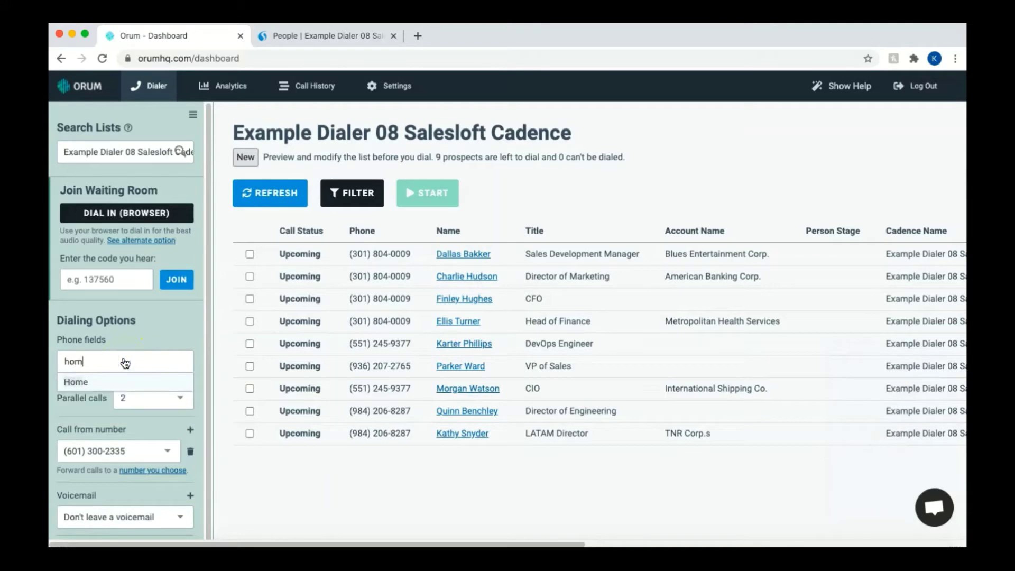
{"action": "key", "text": "Return"}
{"action": "left_click", "coordinate": [144, 358]}
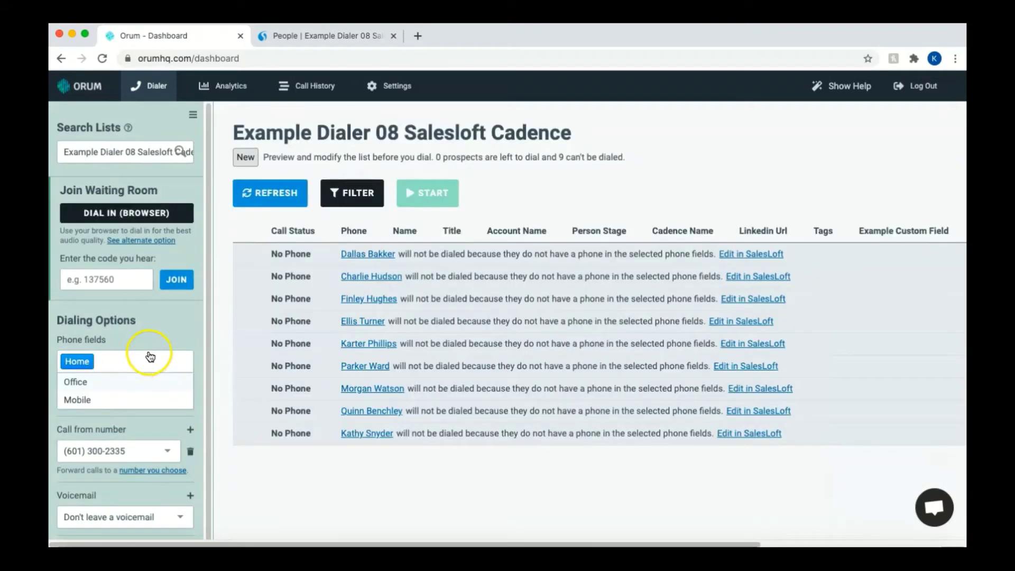
{"action": "left_click", "coordinate": [144, 360]}
{"action": "left_click", "coordinate": [95, 384]}
{"action": "left_click", "coordinate": [154, 363]}
{"action": "left_click", "coordinate": [168, 370]}
{"action": "left_click", "coordinate": [175, 333]}
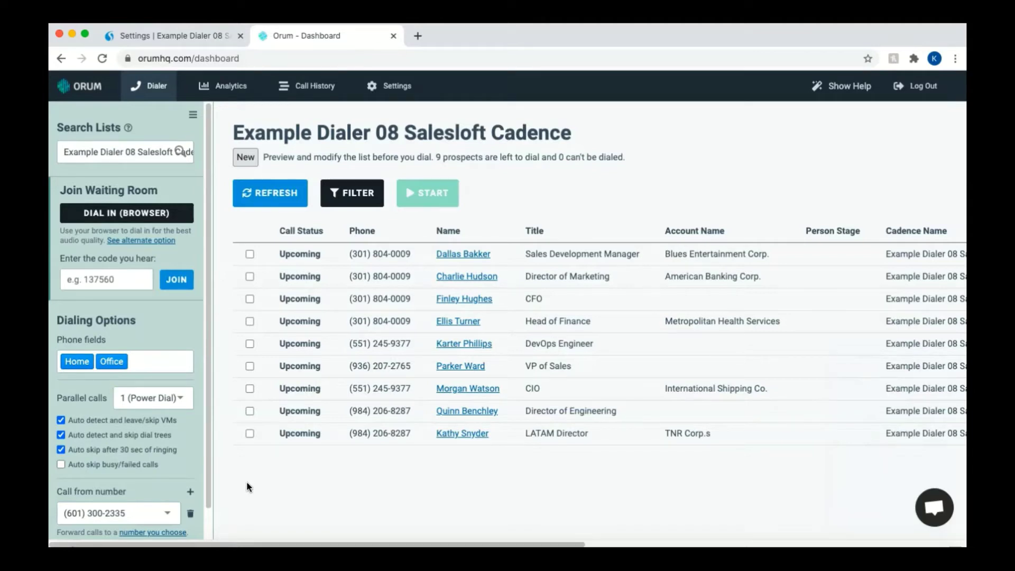
Step: Set parallel calls to three
{"action": "left_click", "coordinate": [179, 398]}
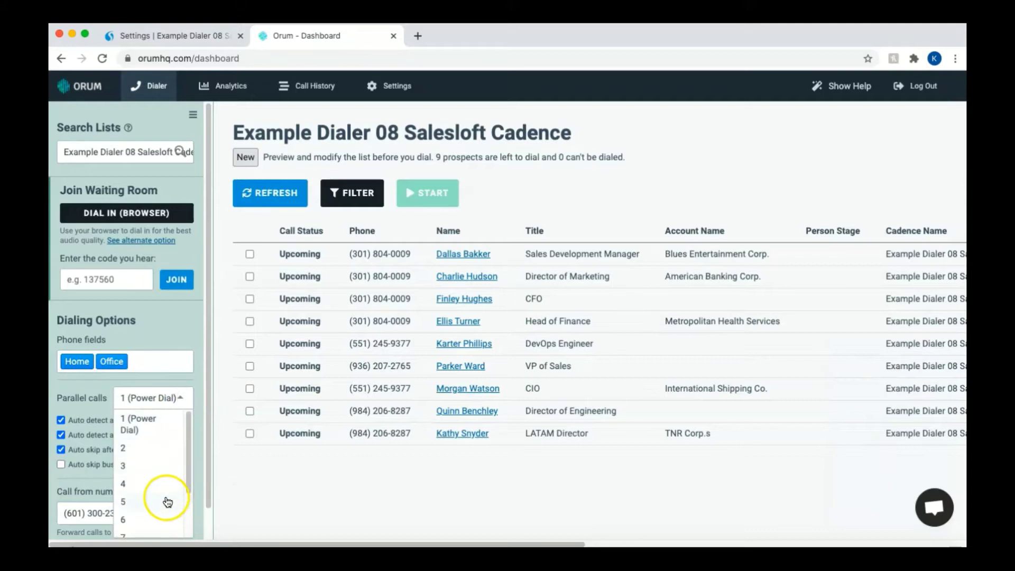
{"action": "scroll", "coordinate": [168, 502], "scroll_direction": "down", "scroll_amount": 1}
{"action": "scroll", "coordinate": [168, 502], "scroll_direction": "up", "scroll_amount": 2}
{"action": "left_click", "coordinate": [153, 467]}
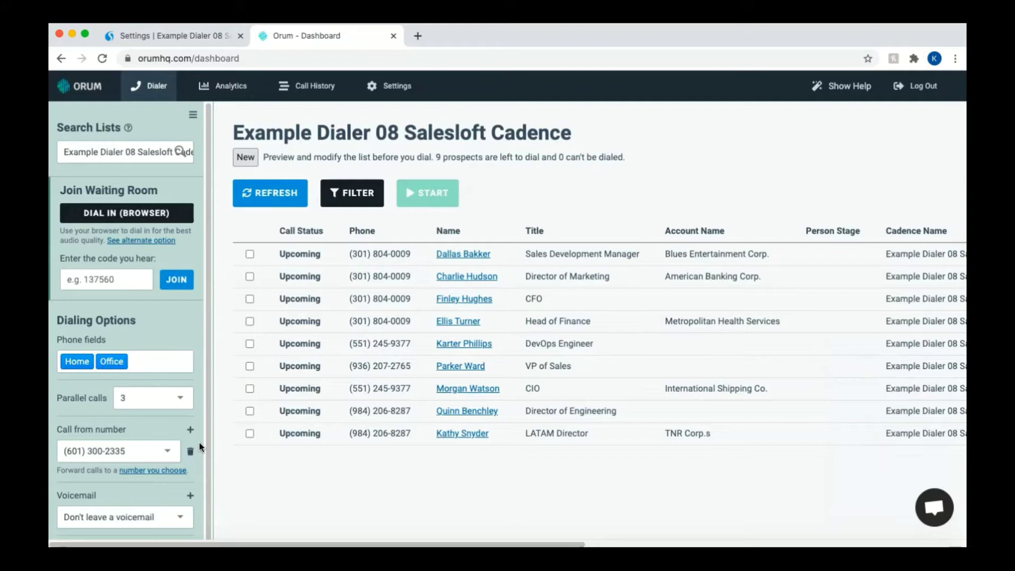
{"action": "left_click", "coordinate": [79, 521]}
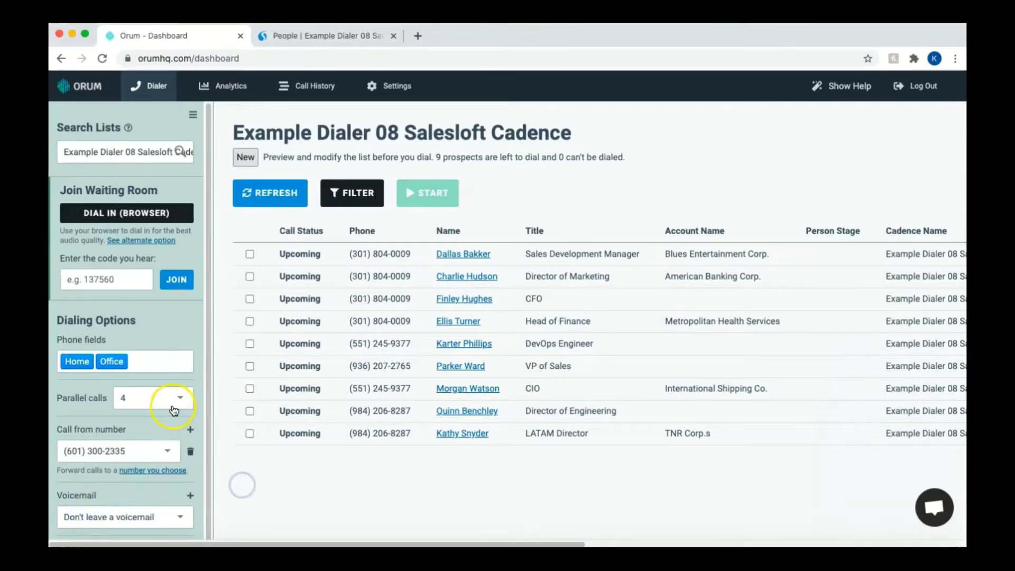
Step: Change parallel calls to 1 (Power Dial) and enable auto-skip after 30 seconds of ringing
{"action": "left_click", "coordinate": [187, 400]}
{"action": "type", "text": "4"}
{"action": "scroll", "coordinate": [172, 442], "scroll_direction": "up", "scroll_amount": 2}
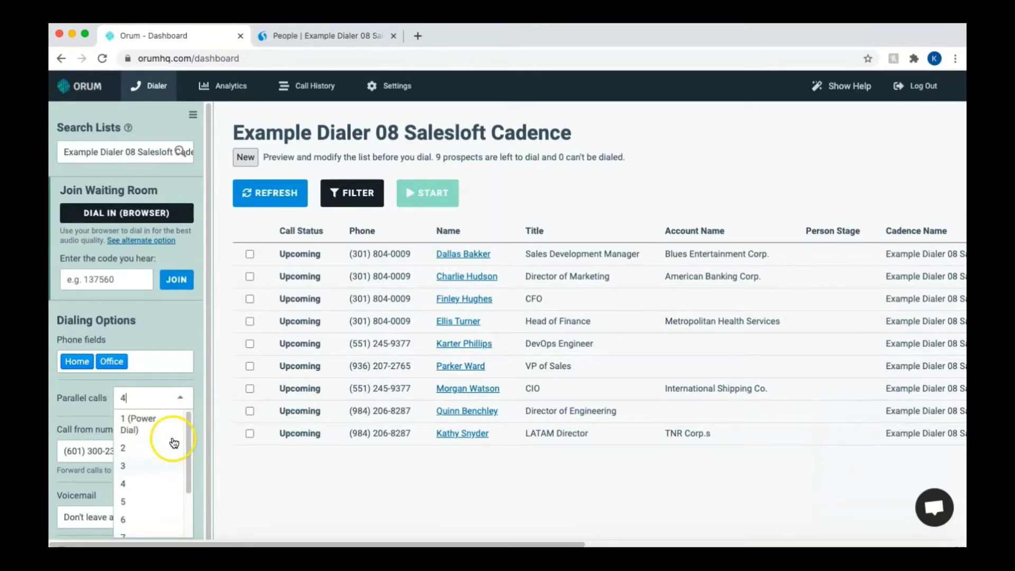
{"action": "left_click", "coordinate": [156, 424]}
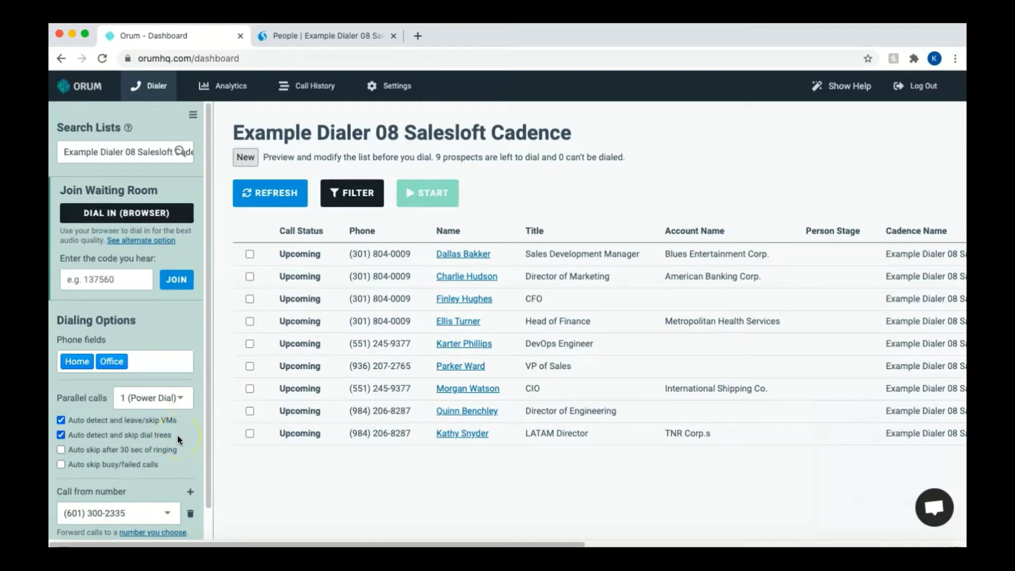
{"action": "left_click", "coordinate": [61, 450]}
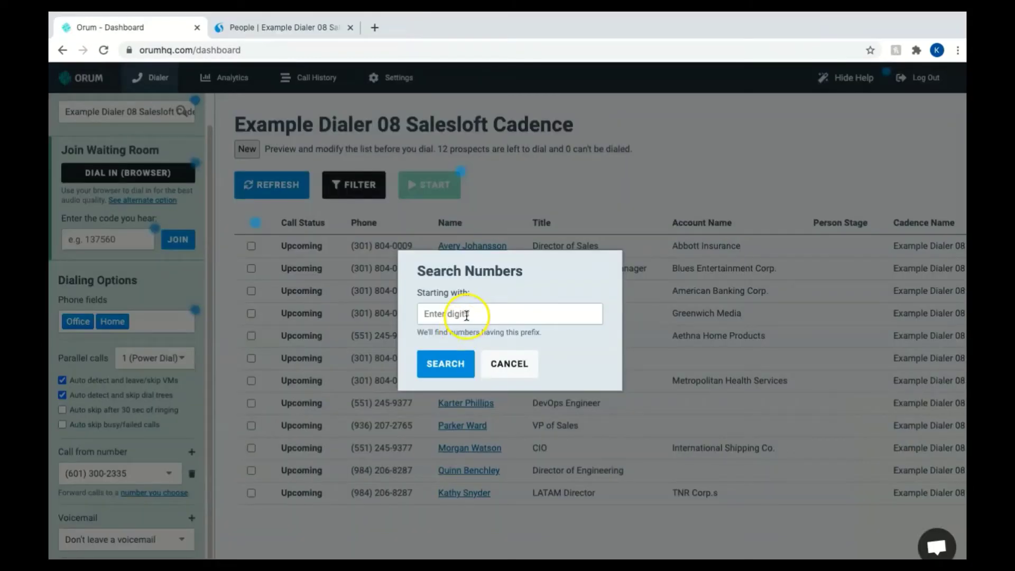
Step: Search for caller numbers with the 910 prefix and add one
{"action": "left_click", "coordinate": [463, 315]}
{"action": "type", "text": "910"}
{"action": "left_click", "coordinate": [431, 363]}
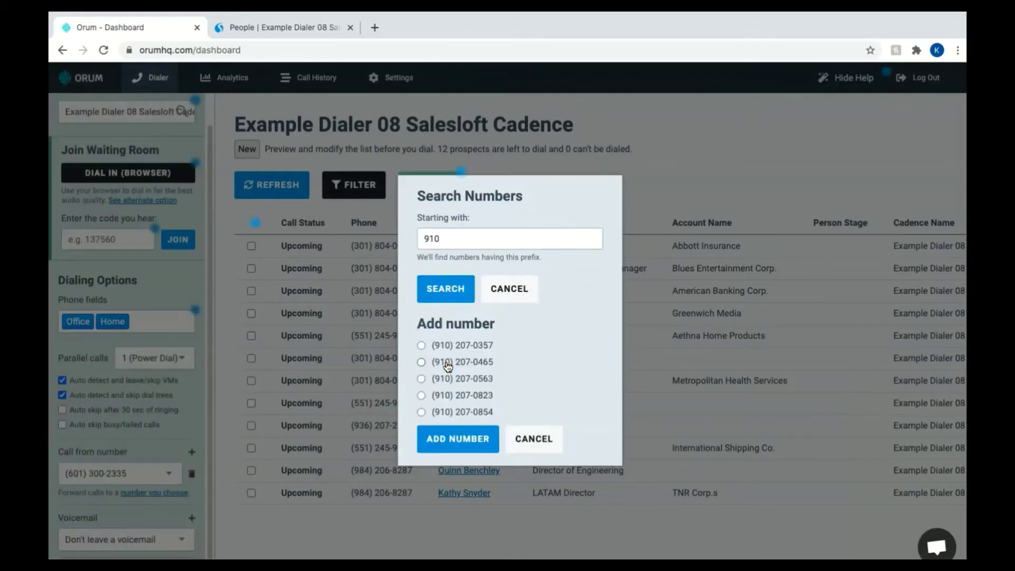
{"action": "left_click", "coordinate": [459, 445]}
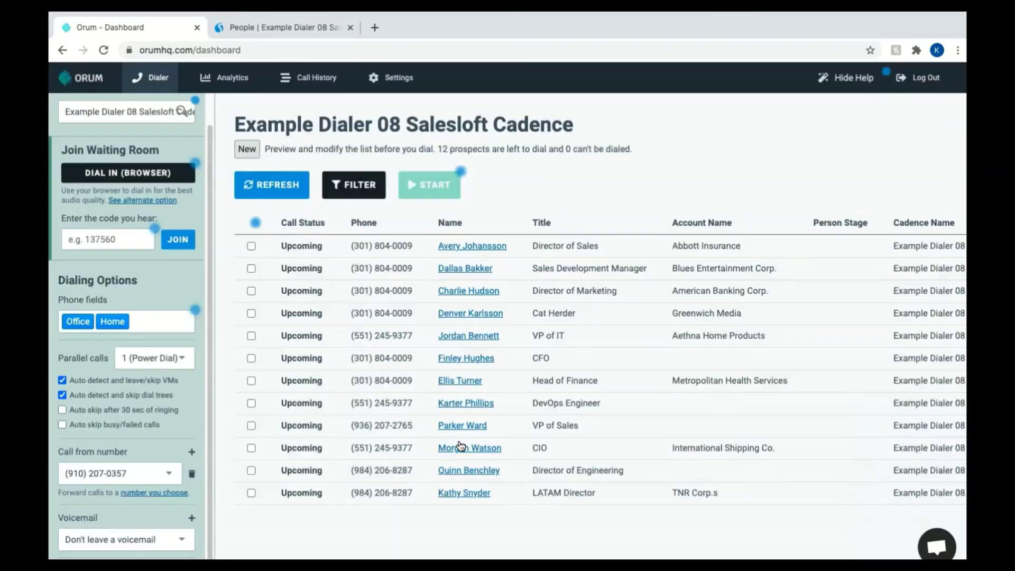
Step: Pick the new 910 number as the call-from number, then delete it
{"action": "left_click", "coordinate": [169, 474]}
{"action": "left_click", "coordinate": [154, 512]}
{"action": "left_click", "coordinate": [136, 478]}
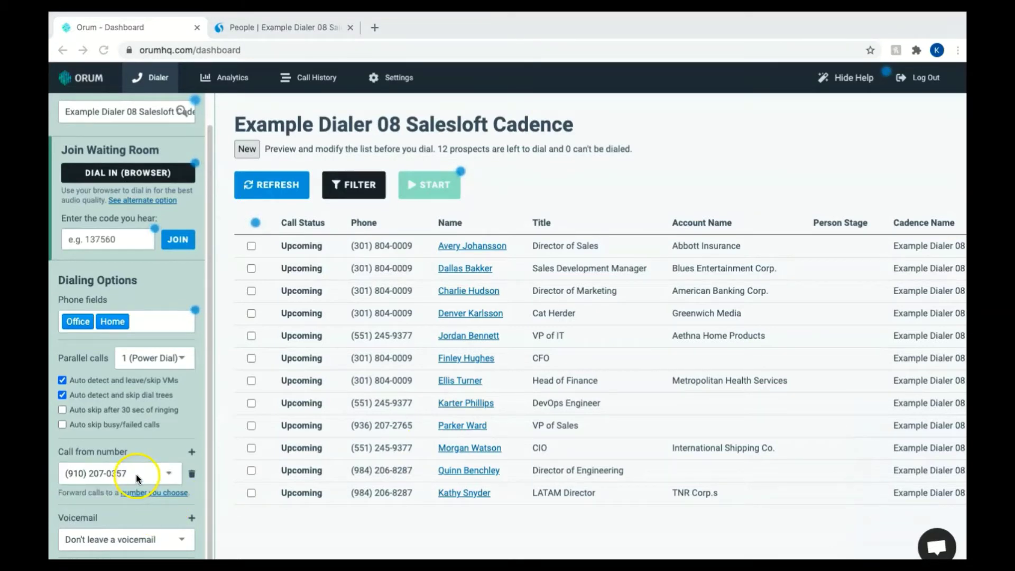
{"action": "left_click", "coordinate": [192, 474]}
{"action": "left_click", "coordinate": [449, 374]}
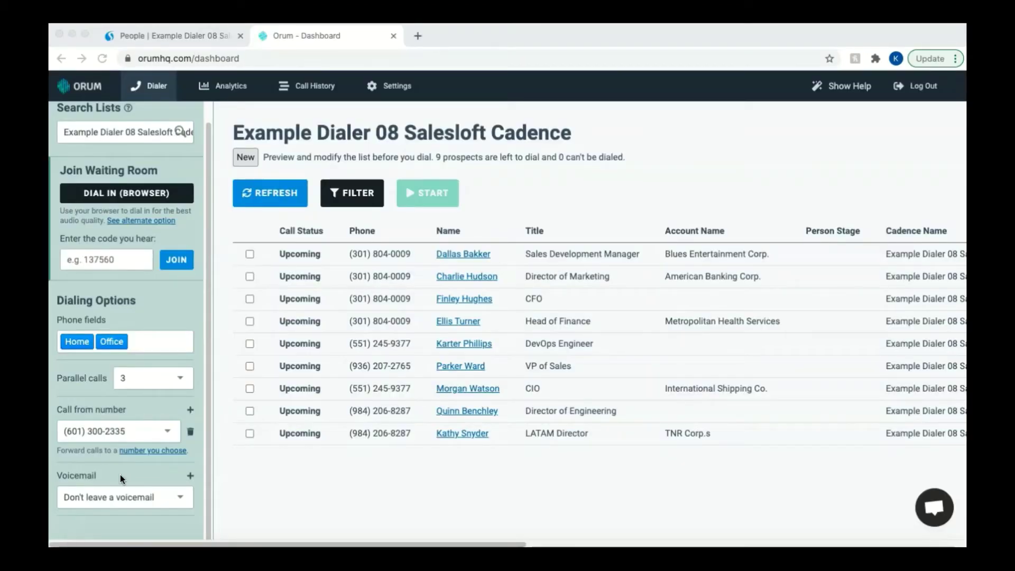
Step: Enter your phone as the callback number and request the verification call
{"action": "left_click", "coordinate": [145, 454]}
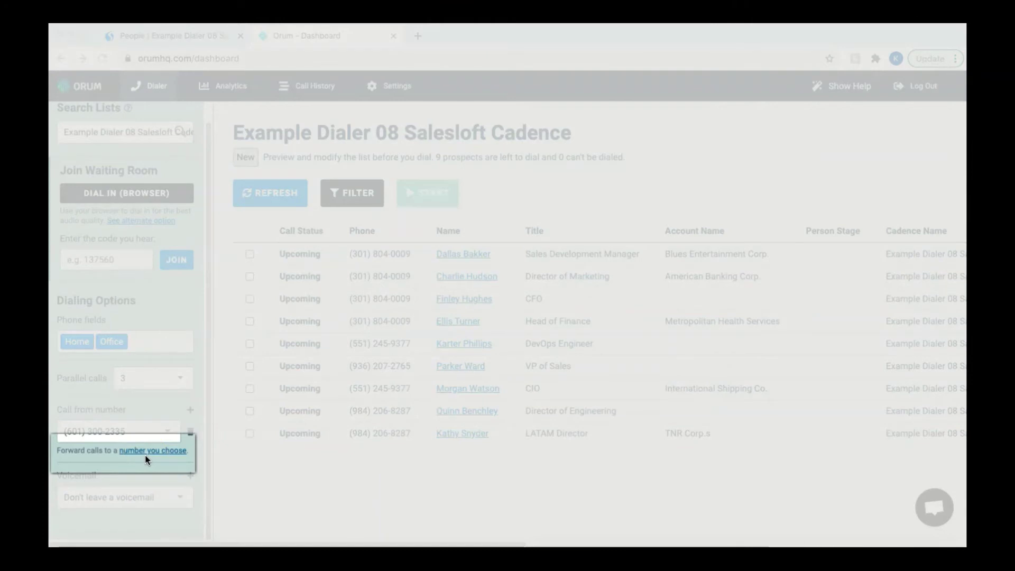
{"action": "left_click", "coordinate": [147, 449]}
{"action": "left_click", "coordinate": [455, 312]}
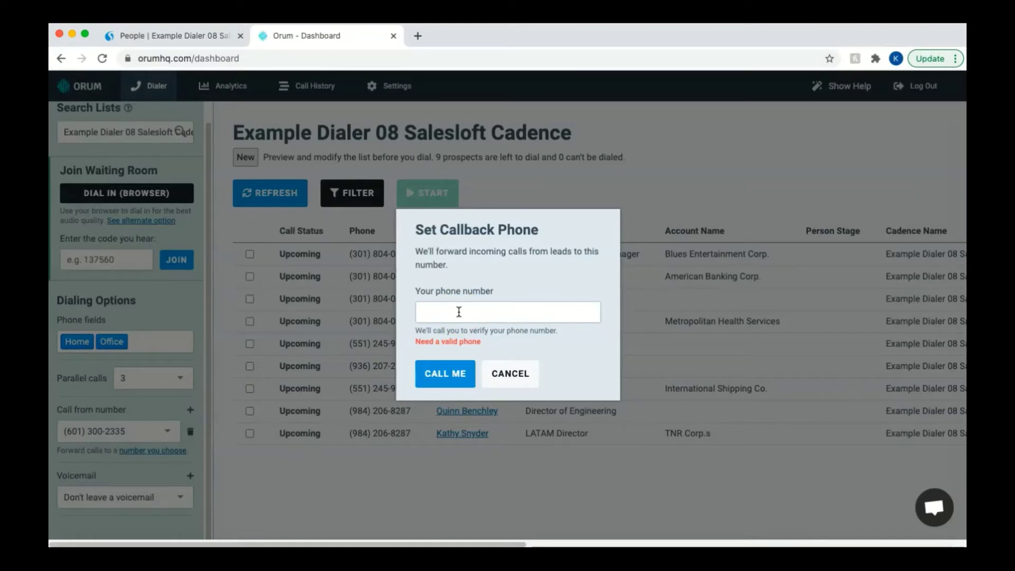
{"action": "left_click", "coordinate": [459, 312]}
{"action": "type", "text": "5555555"}
{"action": "left_click", "coordinate": [443, 377]}
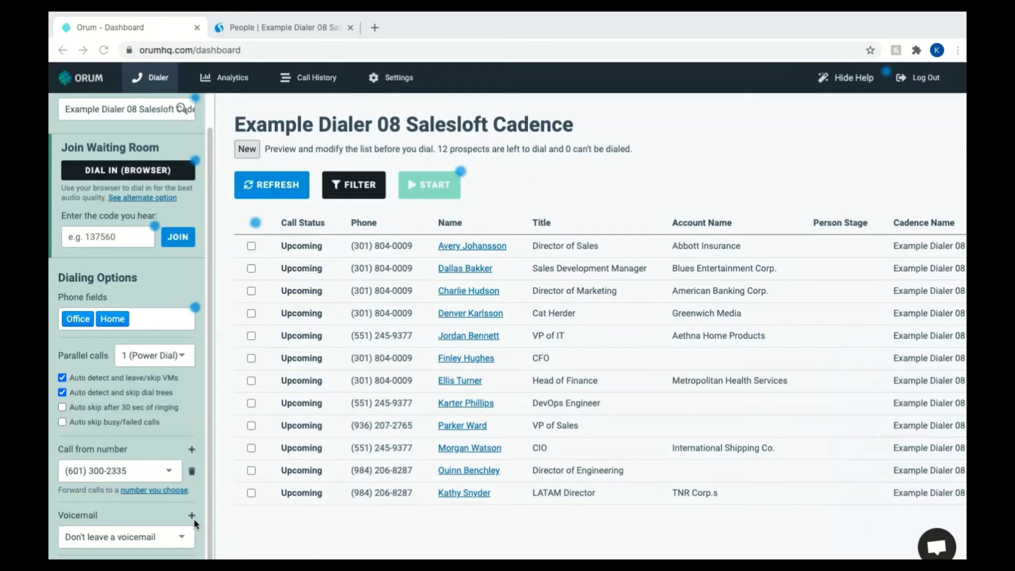
Step: Record a new voicemail named 'Example Dialer 08' through a call to the suggested phone number
{"action": "left_click", "coordinate": [192, 515]}
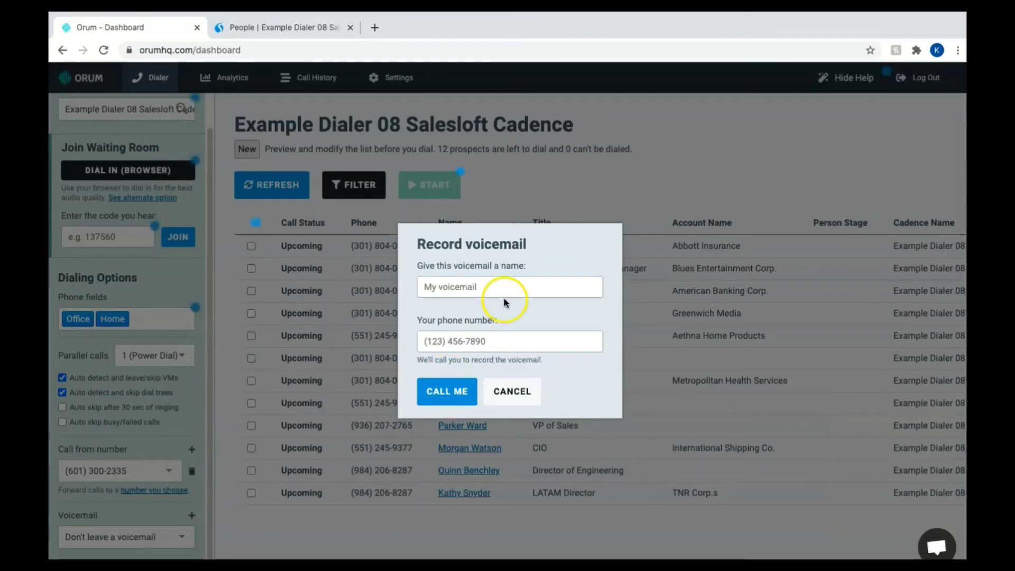
{"action": "left_click", "coordinate": [501, 286]}
{"action": "type", "text": "Ex"}
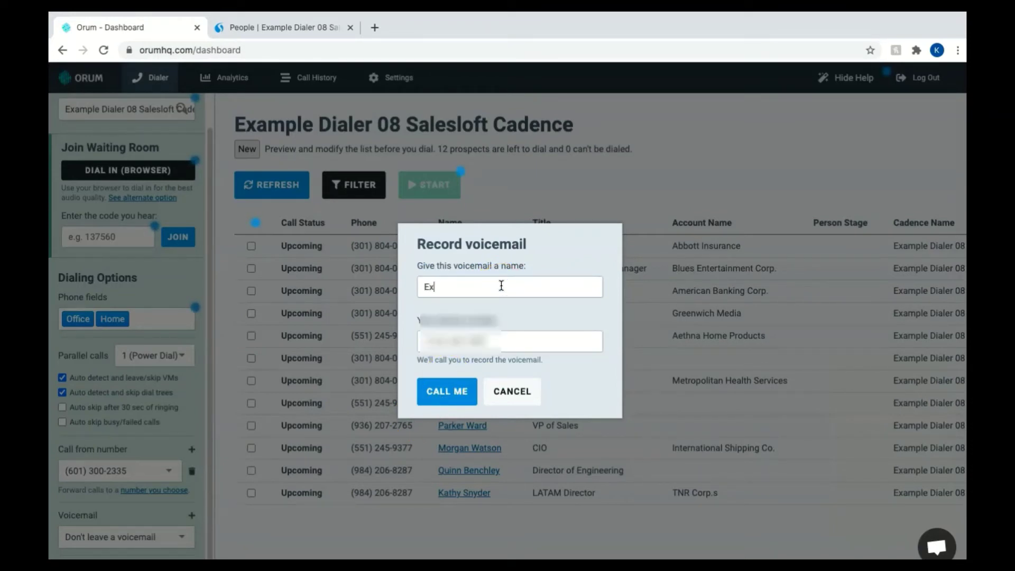
{"action": "type", "text": "ample Dia"}
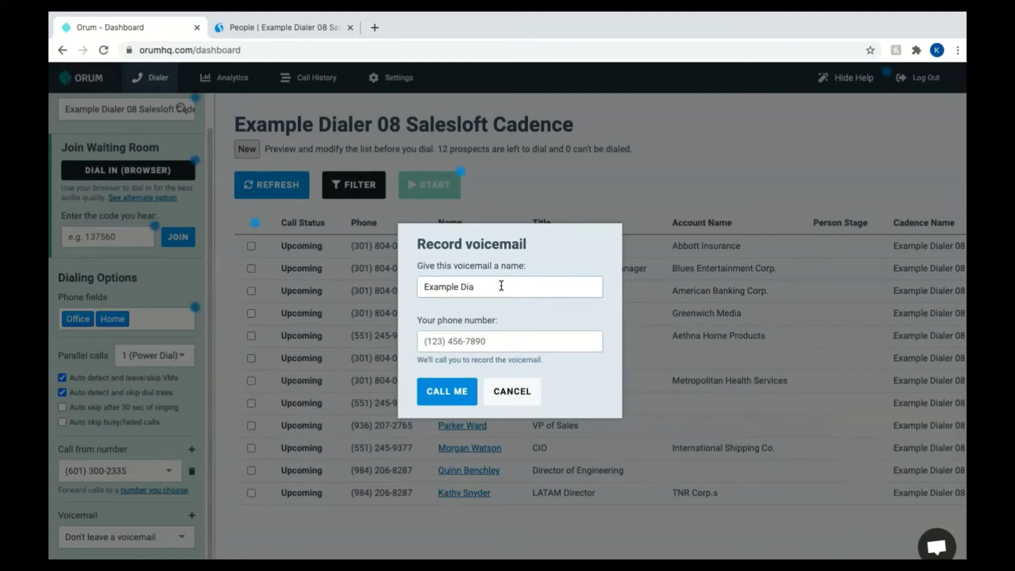
{"action": "type", "text": "ler 08"}
{"action": "left_click", "coordinate": [497, 339]}
{"action": "left_click", "coordinate": [429, 375]}
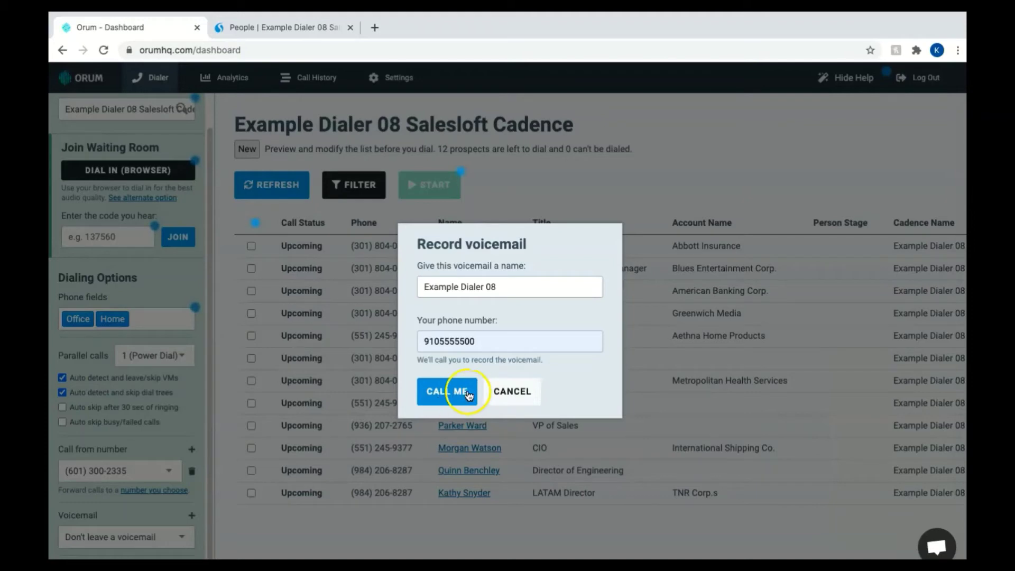
{"action": "left_click", "coordinate": [459, 396]}
{"action": "left_click", "coordinate": [459, 392]}
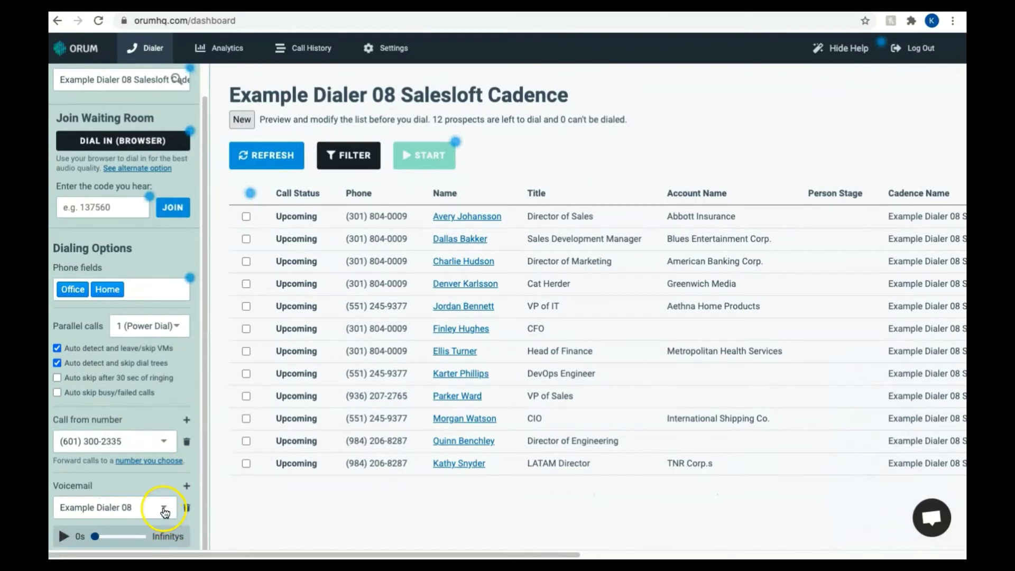
Step: Try the Example Dialer 08 voicemail, then set the voicemail back to Don't leave a voicemail
{"action": "left_click", "coordinate": [164, 509]}
{"action": "left_click", "coordinate": [131, 550]}
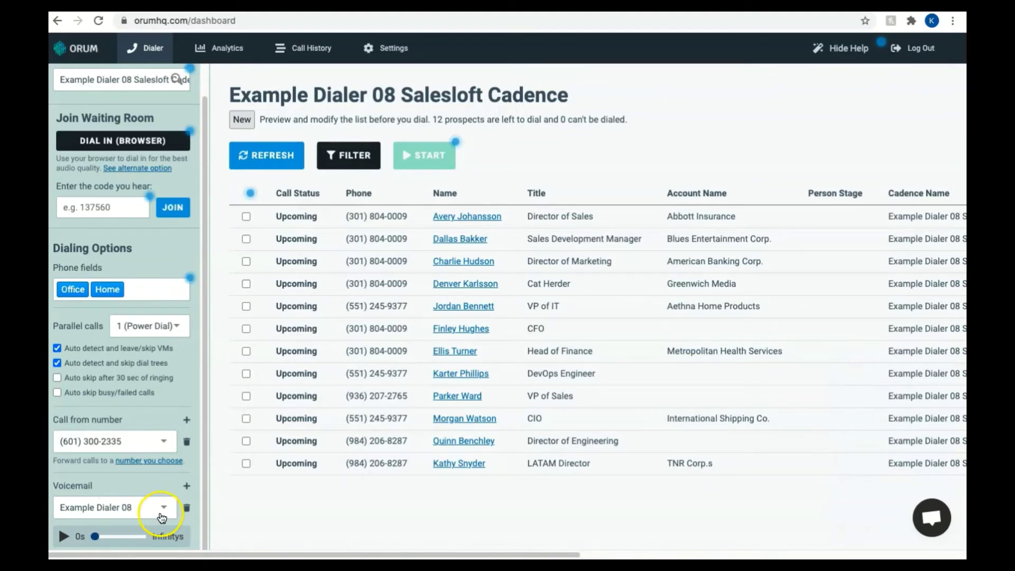
{"action": "left_click", "coordinate": [162, 510]}
{"action": "left_click", "coordinate": [138, 529]}
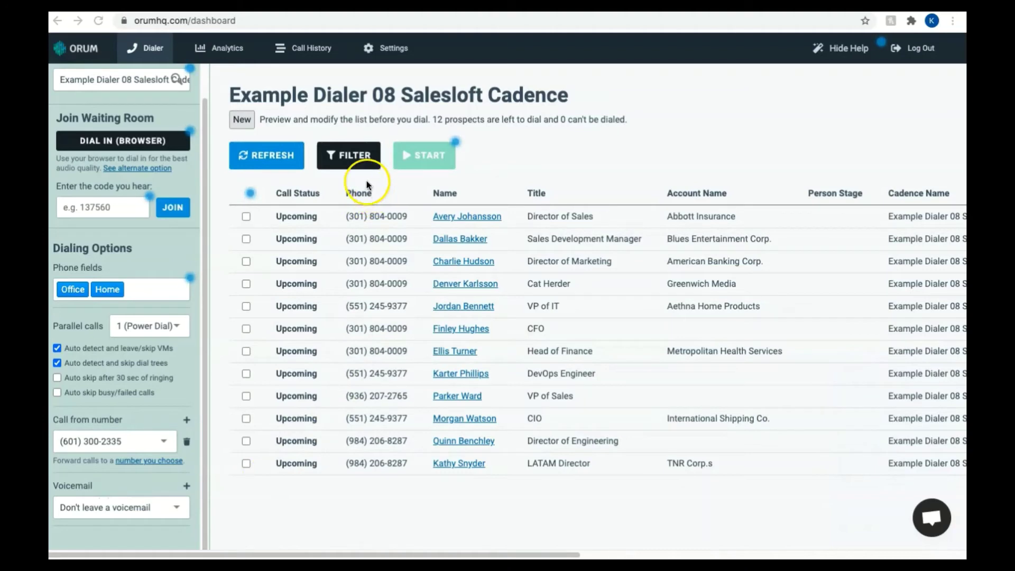
Step: Apply the prospect Filter List with no time zone, tag or step filters and default sorting
{"action": "left_click", "coordinate": [356, 161]}
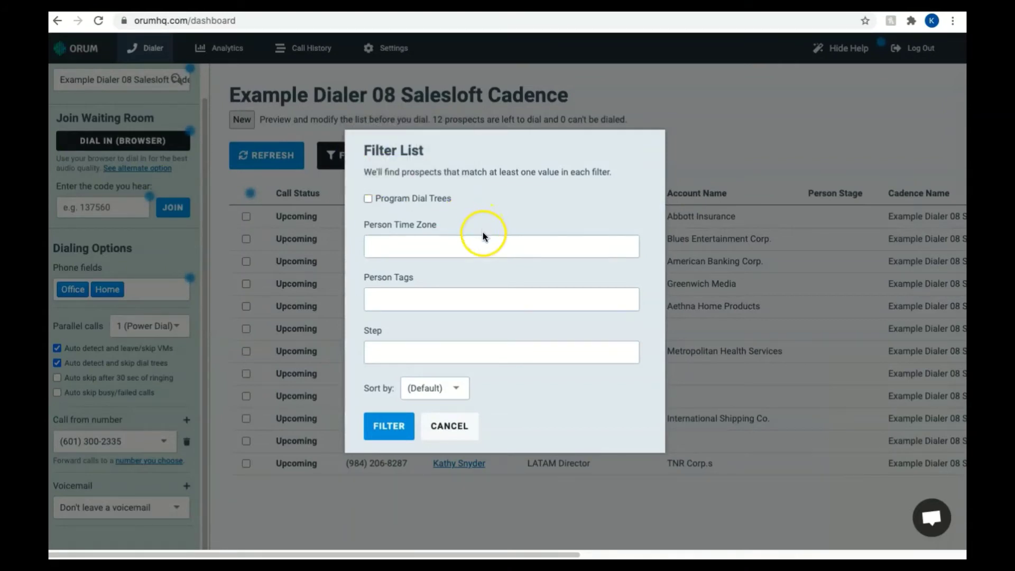
{"action": "mouse_move", "coordinate": [381, 202]}
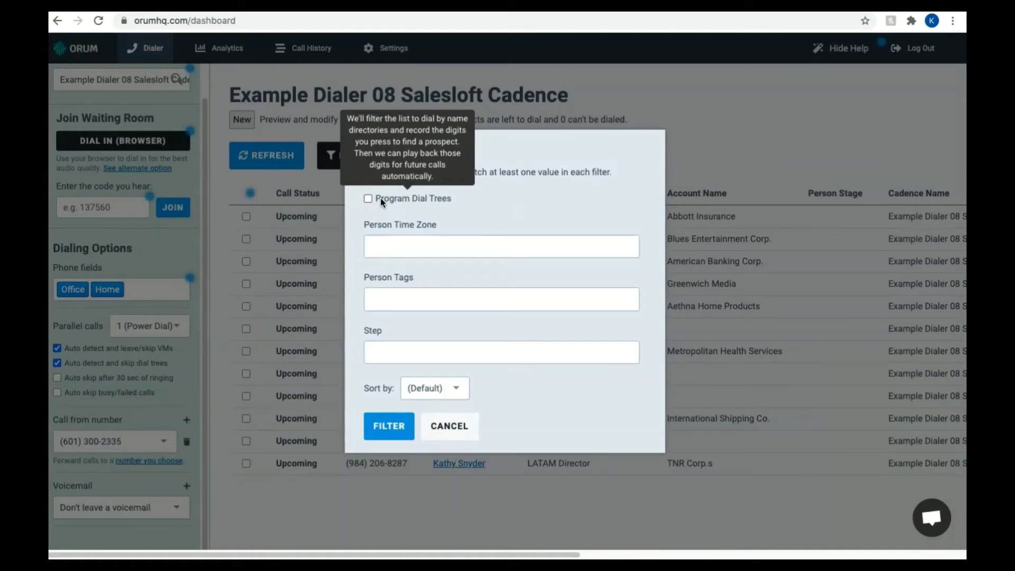
{"action": "left_click", "coordinate": [390, 431]}
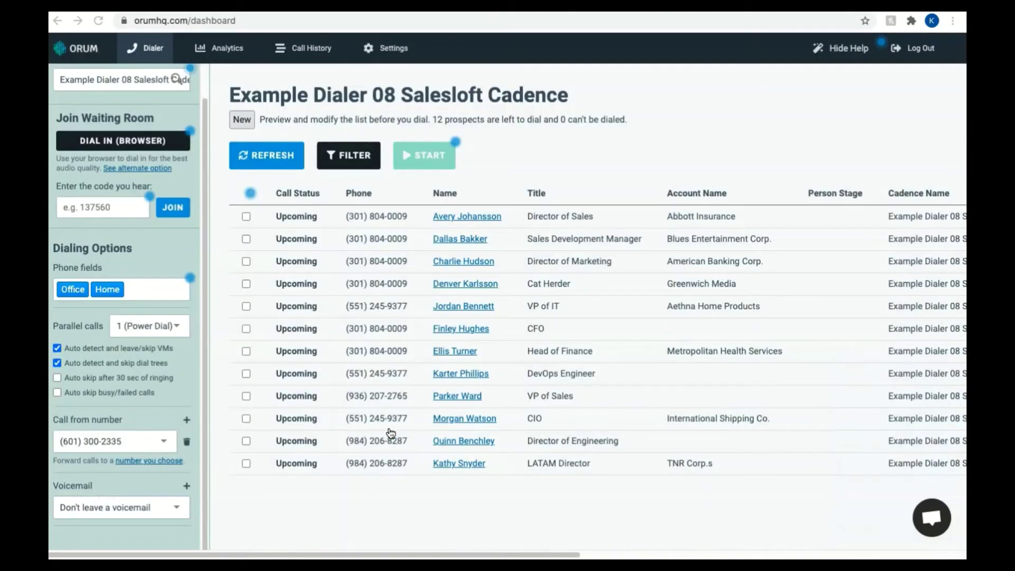
Step: Select the first two prospects in the Example Dialer 08 Salesloft Cadence list and check the Cancel, Remove and Snooze options
{"action": "left_click", "coordinate": [84, 508]}
{"action": "left_click", "coordinate": [188, 318]}
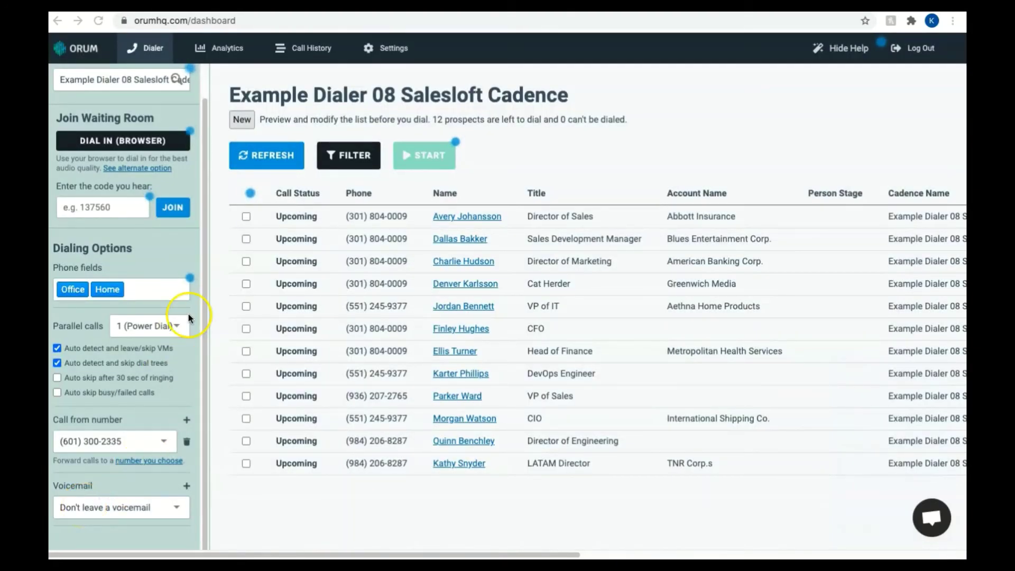
{"action": "left_click", "coordinate": [246, 217]}
{"action": "left_click", "coordinate": [245, 266]}
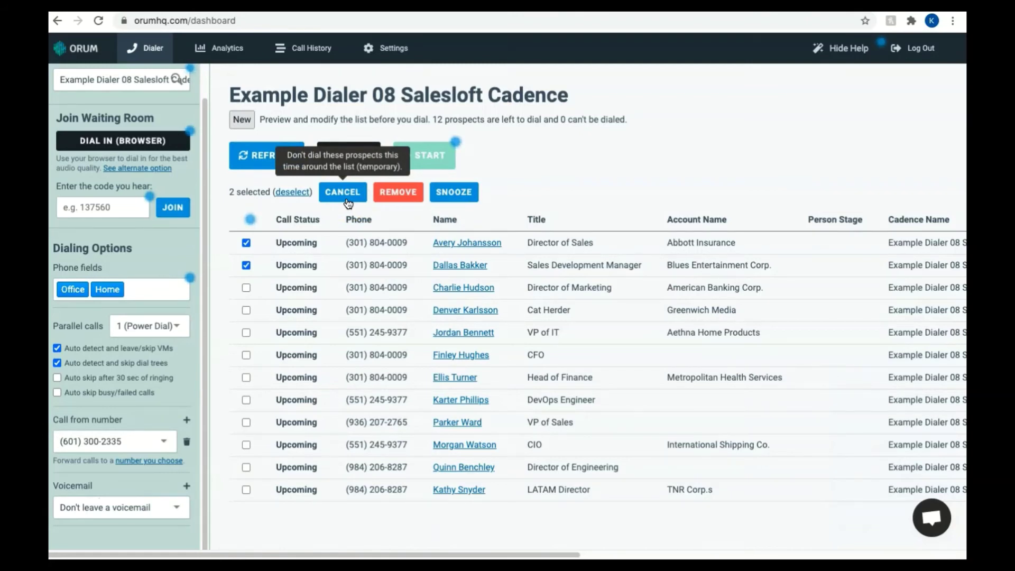
{"action": "left_click", "coordinate": [374, 206]}
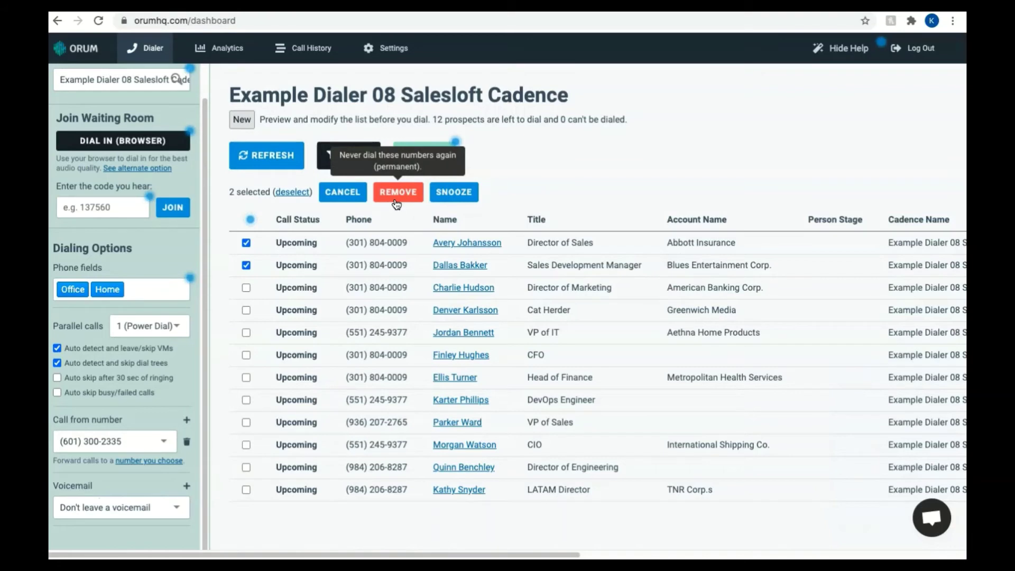
{"action": "left_click", "coordinate": [453, 205]}
{"action": "left_click", "coordinate": [264, 515]}
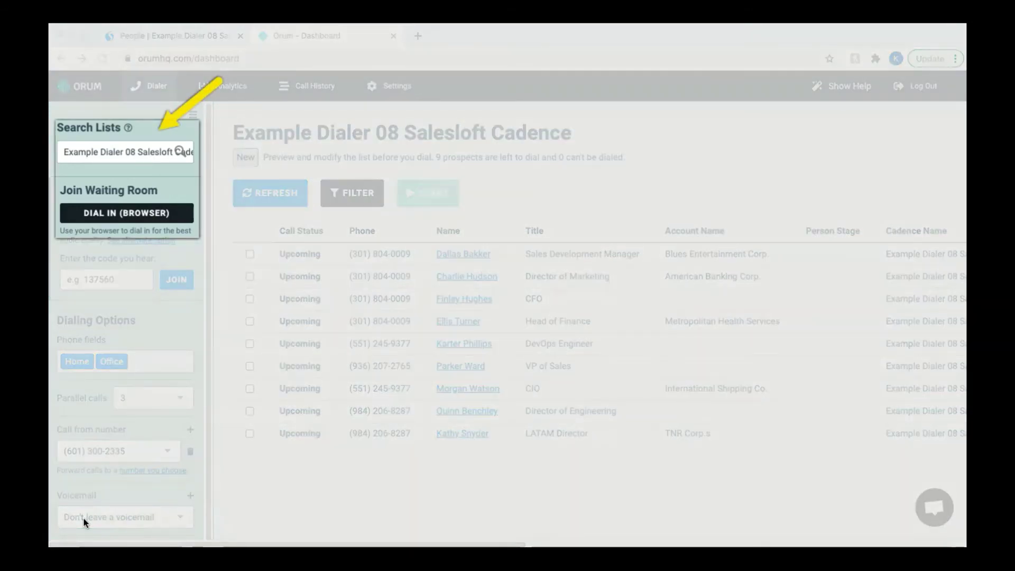
Step: Dial in from the browser and join the waiting room with code 571403, resubmitting after the error
{"action": "left_click", "coordinate": [153, 195]}
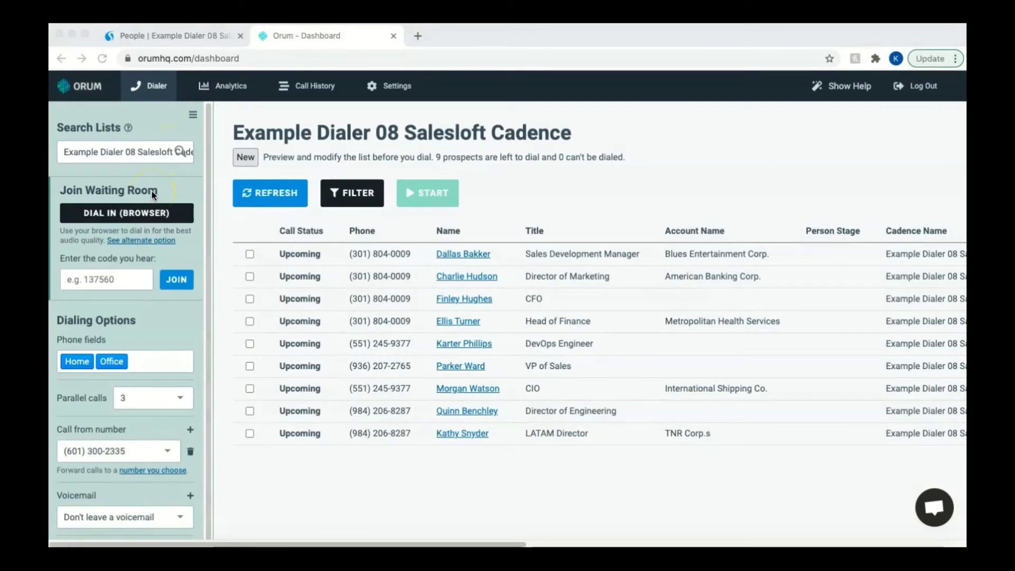
{"action": "left_click", "coordinate": [71, 520]}
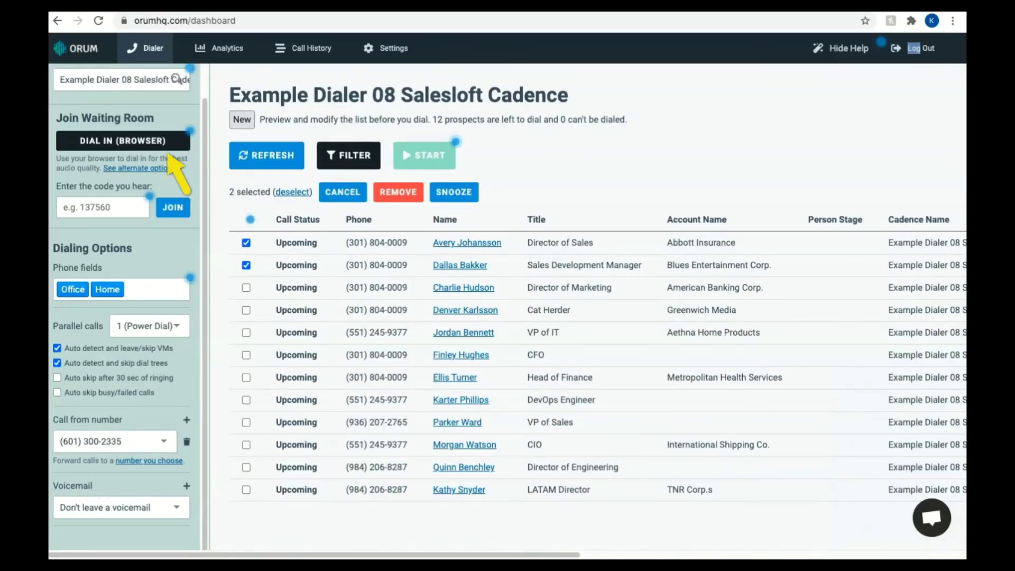
{"action": "left_click", "coordinate": [168, 152]}
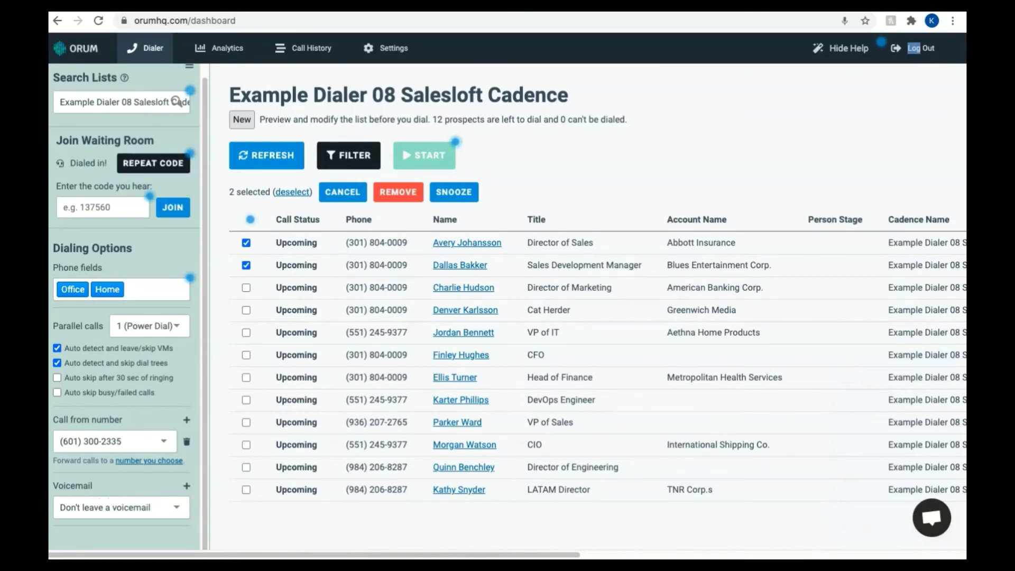
{"action": "left_click", "coordinate": [63, 208]}
{"action": "type", "text": "5714"}
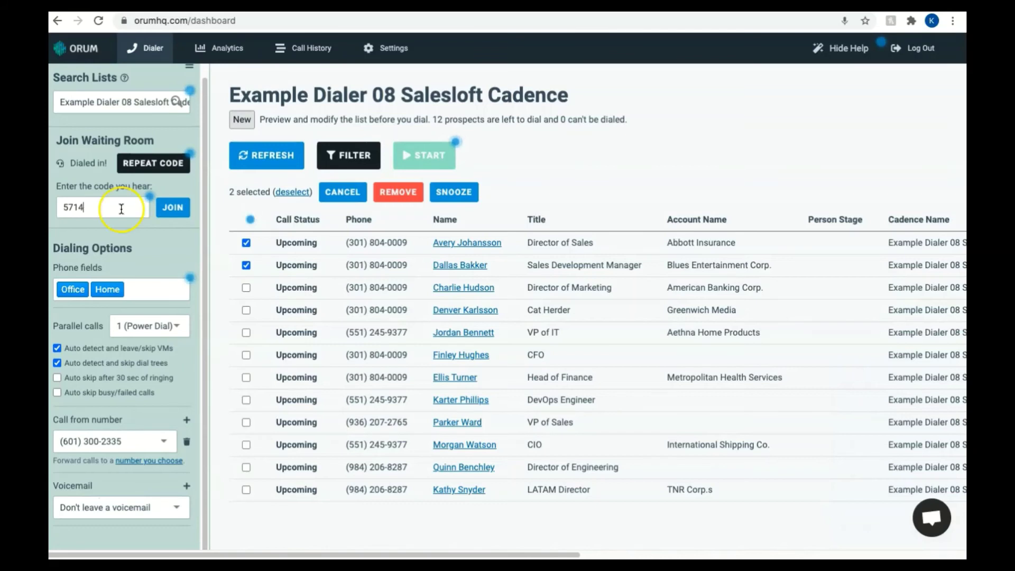
{"action": "type", "text": "03"}
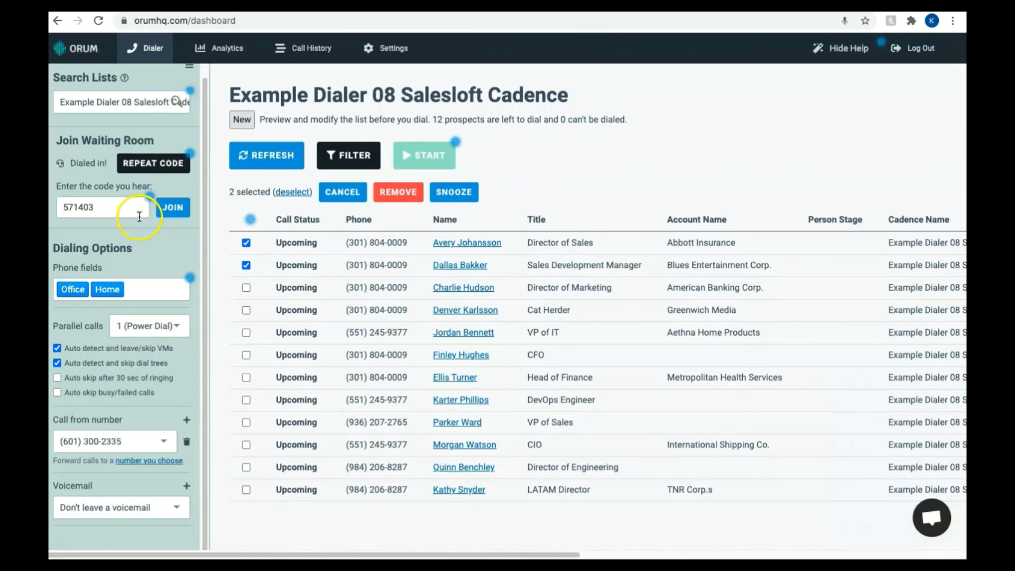
{"action": "left_click", "coordinate": [173, 208]}
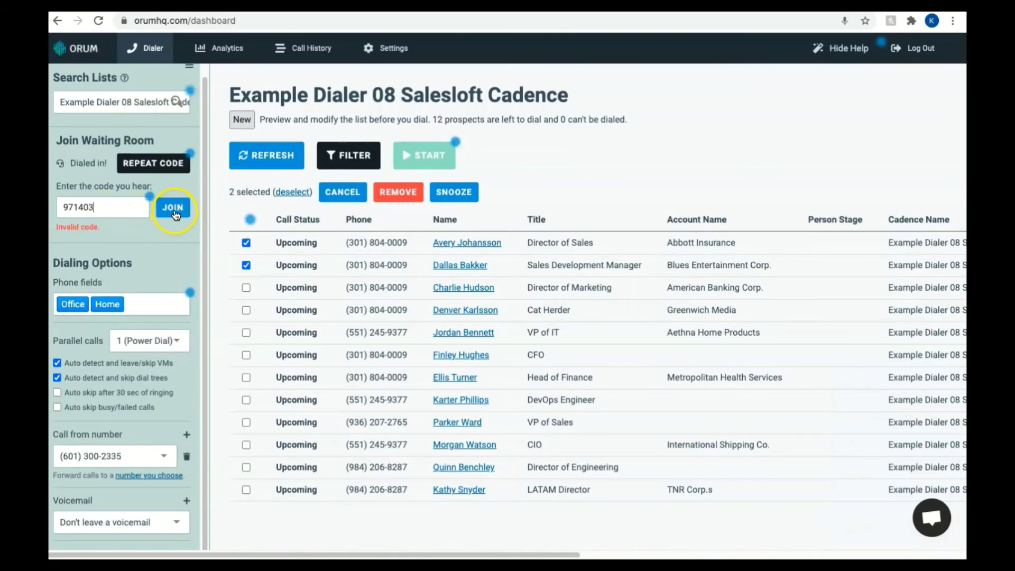
{"action": "left_click", "coordinate": [174, 210]}
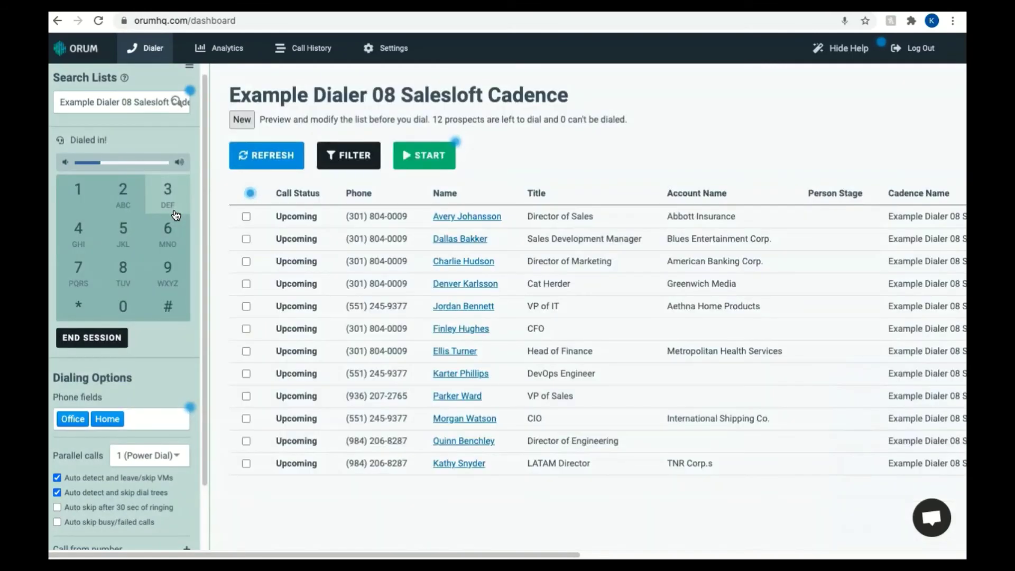
{"action": "left_click", "coordinate": [94, 340]}
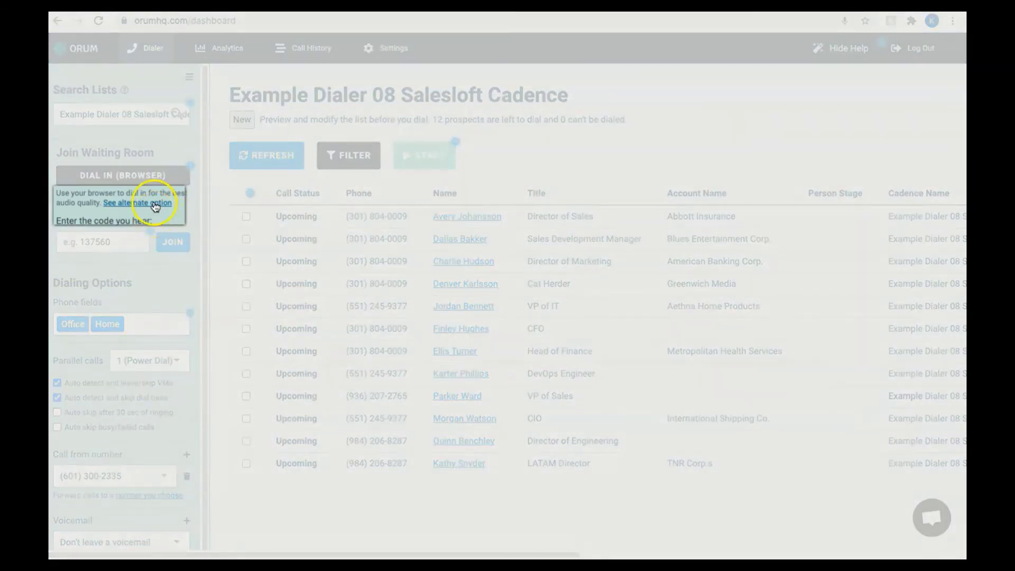
{"action": "left_click", "coordinate": [154, 205]}
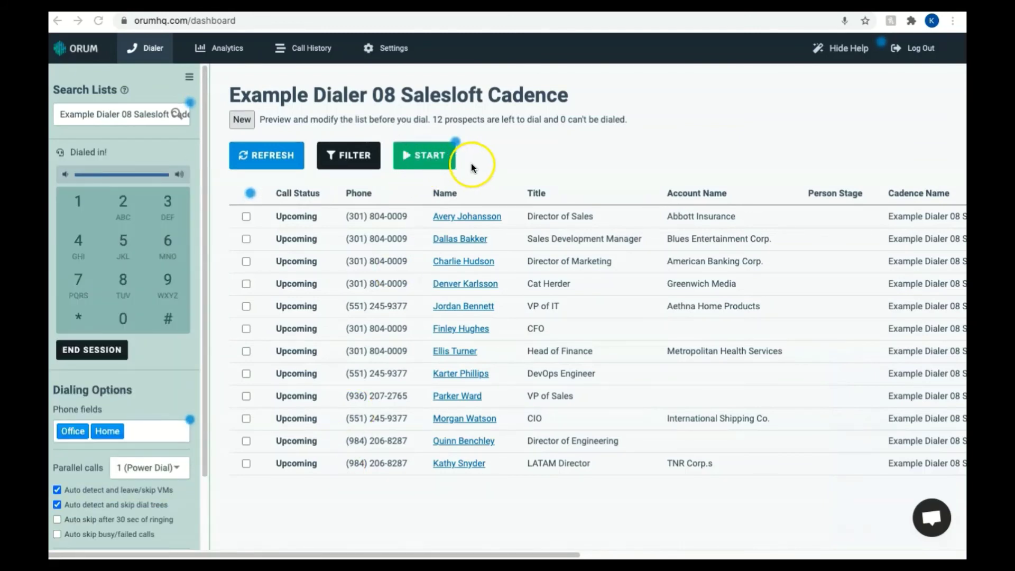
Step: Start dialing from the top of the list and review the first call, ended as No Answer
{"action": "left_click", "coordinate": [434, 162]}
{"action": "left_click", "coordinate": [434, 162]}
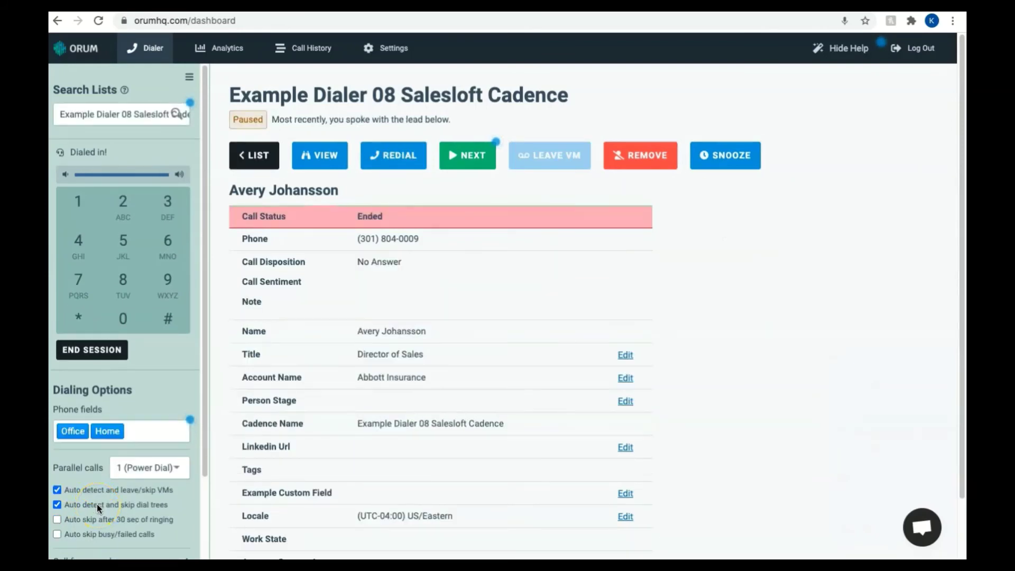
{"action": "left_click", "coordinate": [81, 507]}
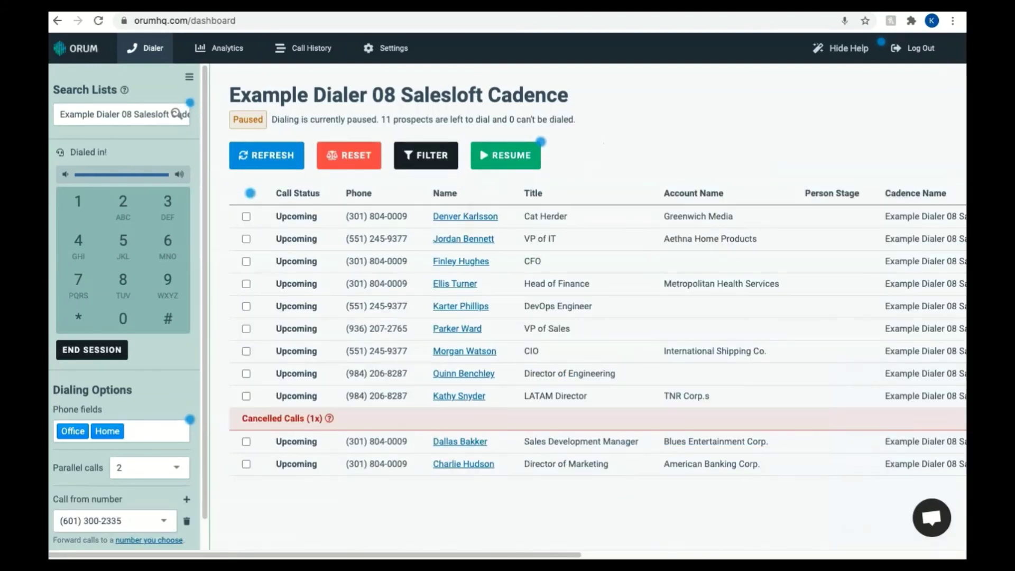
Step: Resume parallel dialing of the next prospects, then pause with 9 prospects left
{"action": "left_click", "coordinate": [506, 155]}
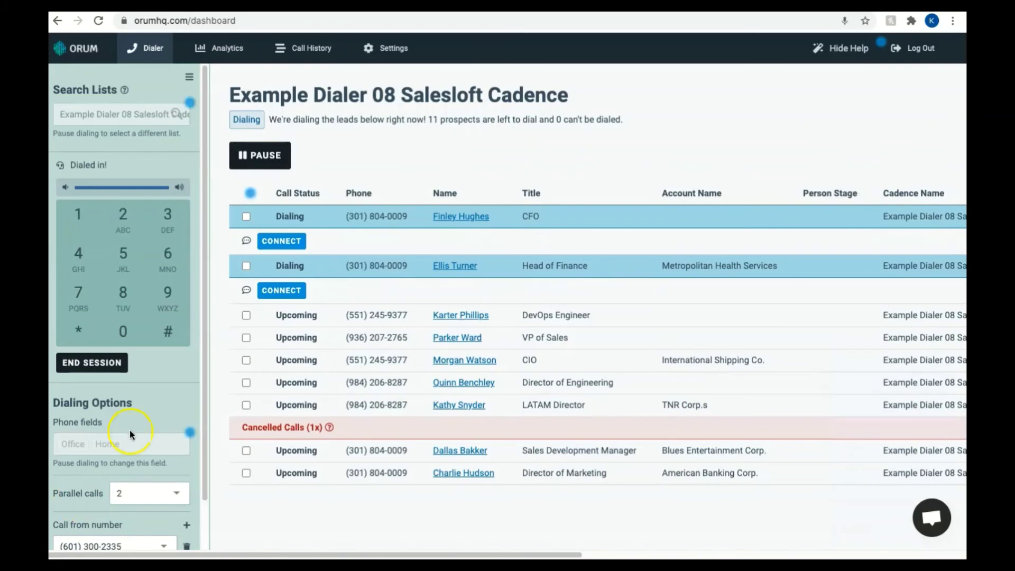
{"action": "left_click", "coordinate": [259, 157]}
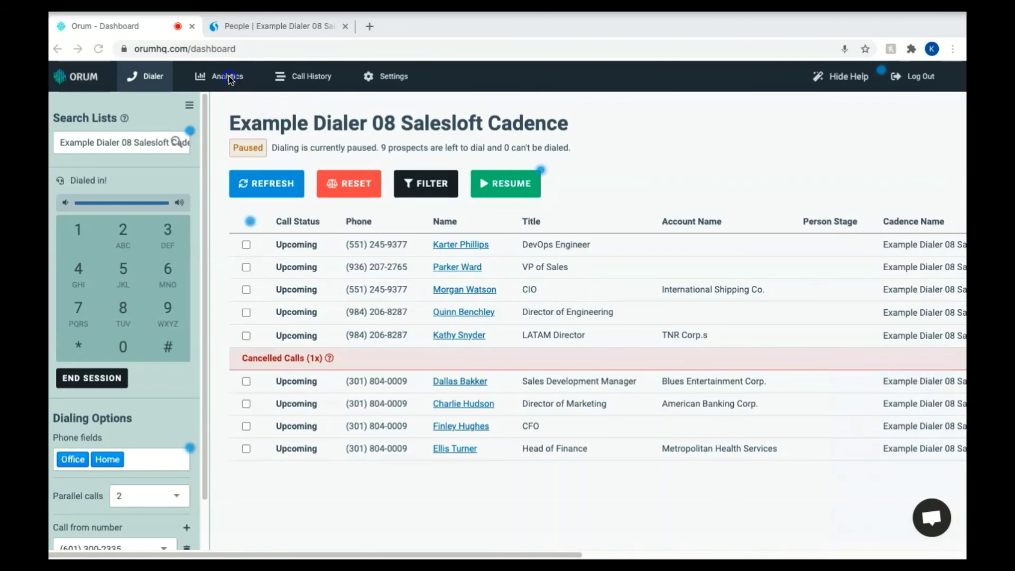
Step: Open Analytics and check the Mode and Range choices, keeping the range at this week
{"action": "left_click", "coordinate": [230, 84]}
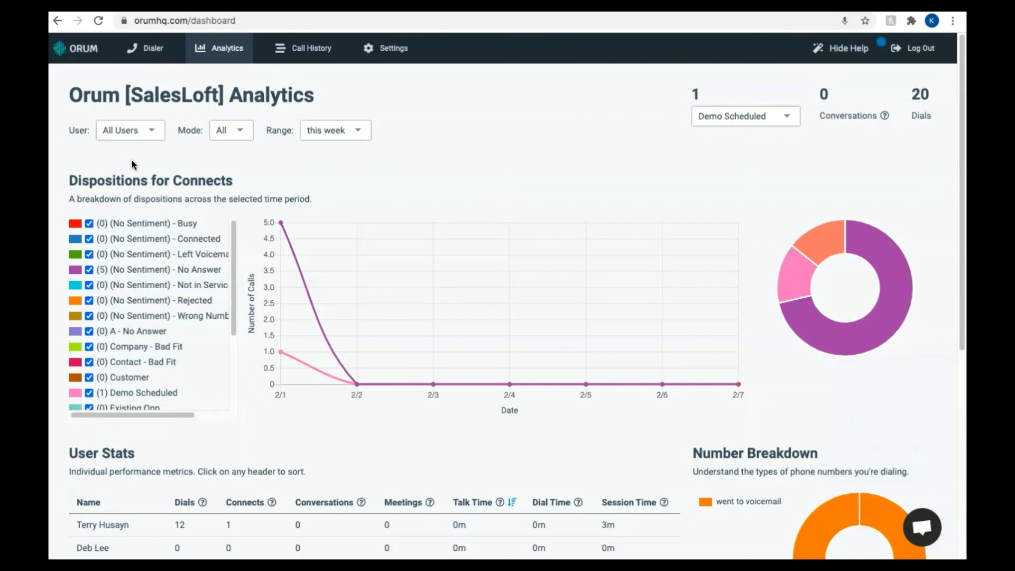
{"action": "left_click", "coordinate": [154, 136]}
{"action": "left_click", "coordinate": [245, 132]}
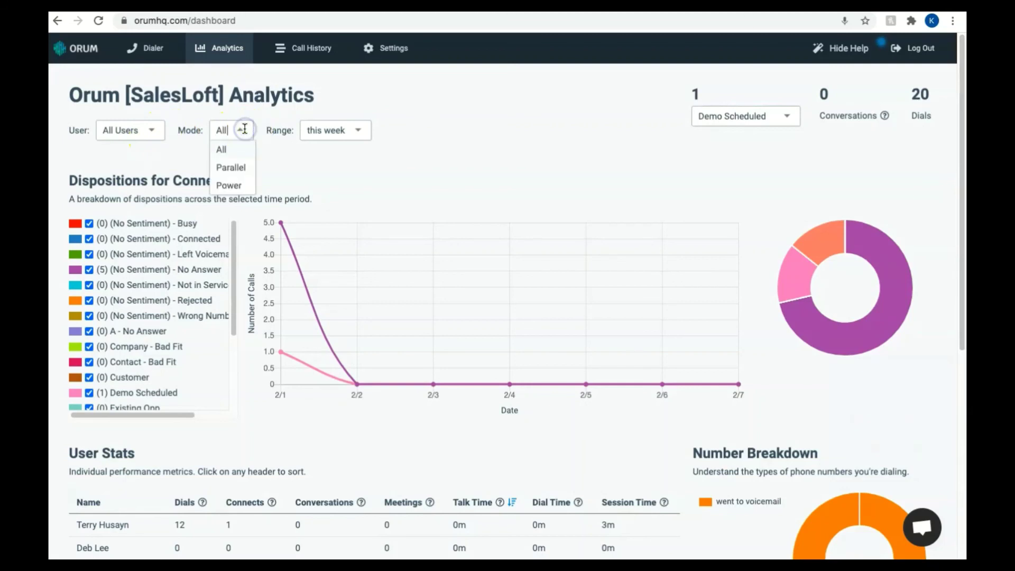
{"action": "left_click", "coordinate": [358, 132]}
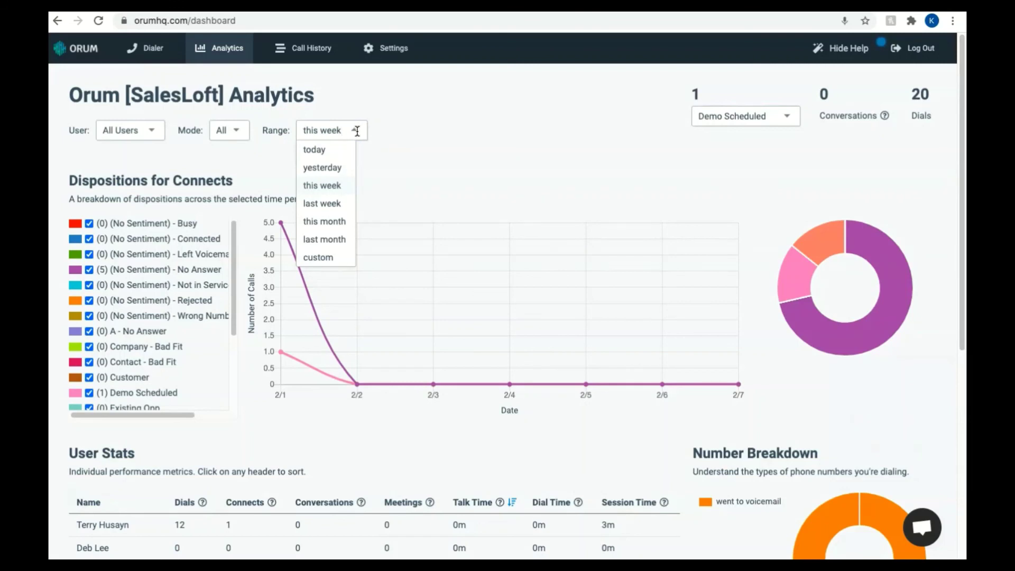
{"action": "left_click", "coordinate": [404, 130]}
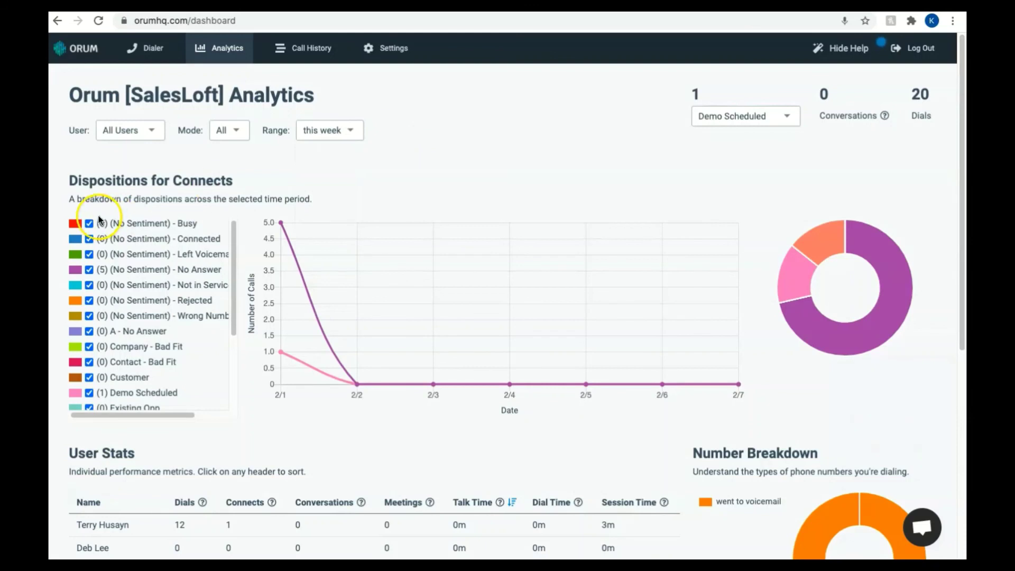
Step: Hide Busy and Rejected from the connects breakdown and look through User Stats
{"action": "left_click", "coordinate": [88, 233]}
{"action": "left_click", "coordinate": [89, 224]}
{"action": "left_click", "coordinate": [89, 301]}
{"action": "scroll", "coordinate": [114, 305], "scroll_direction": "down", "scroll_amount": 2}
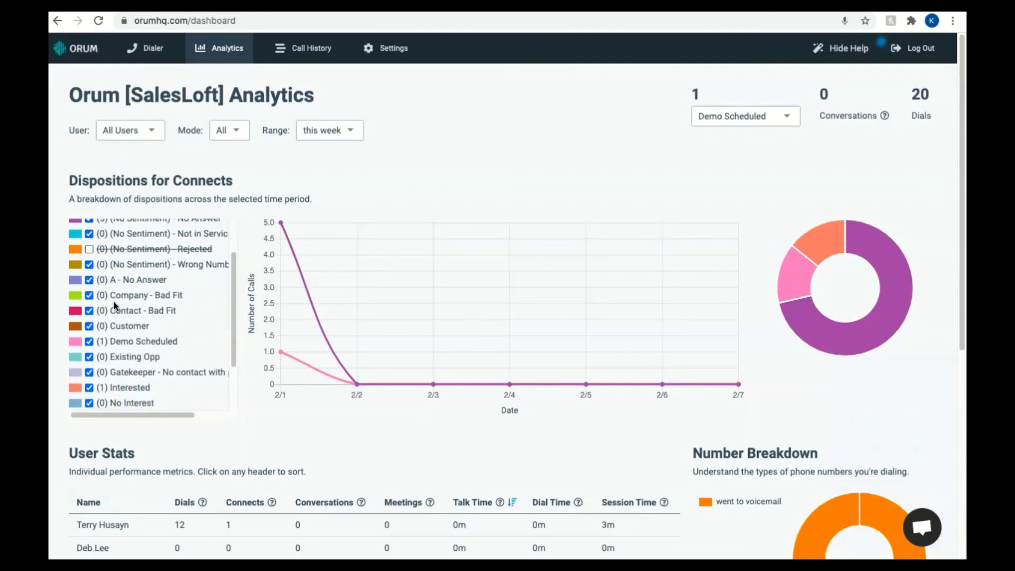
{"action": "scroll", "coordinate": [114, 306], "scroll_direction": "down", "scroll_amount": 2}
{"action": "scroll", "coordinate": [281, 400], "scroll_direction": "down", "scroll_amount": 3}
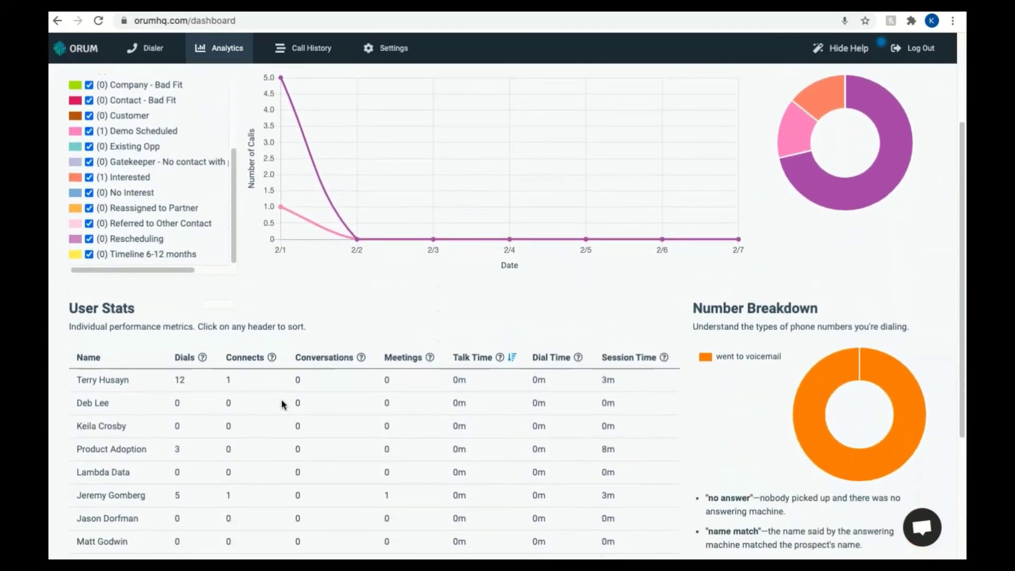
{"action": "scroll", "coordinate": [281, 400], "scroll_direction": "down", "scroll_amount": 3}
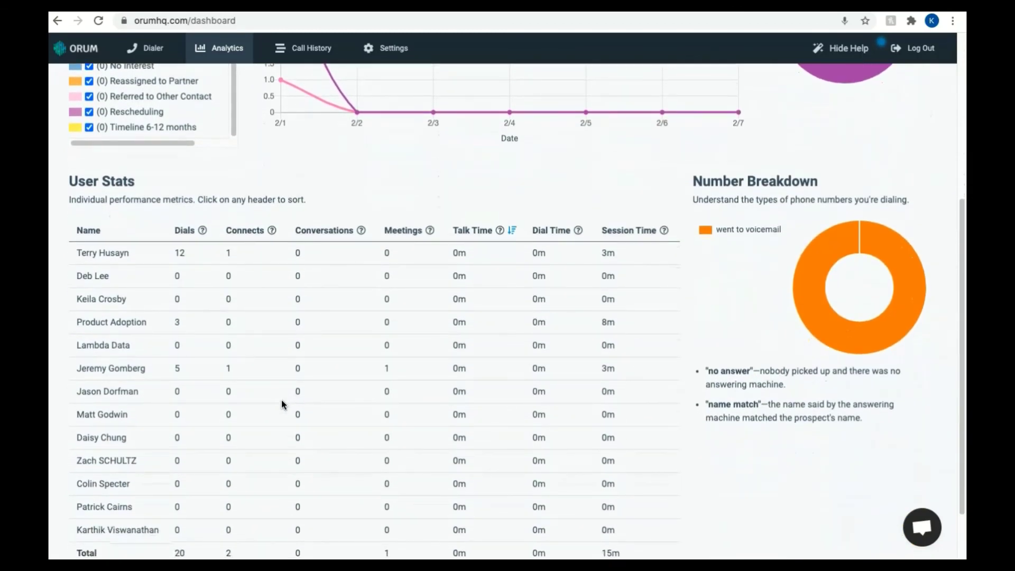
{"action": "scroll", "coordinate": [282, 400], "scroll_direction": "up", "scroll_amount": 4}
Step: Filter the Call History to the No Interest disposition, which returns 0 entries this week
{"action": "left_click", "coordinate": [339, 33]}
{"action": "left_click", "coordinate": [317, 48]}
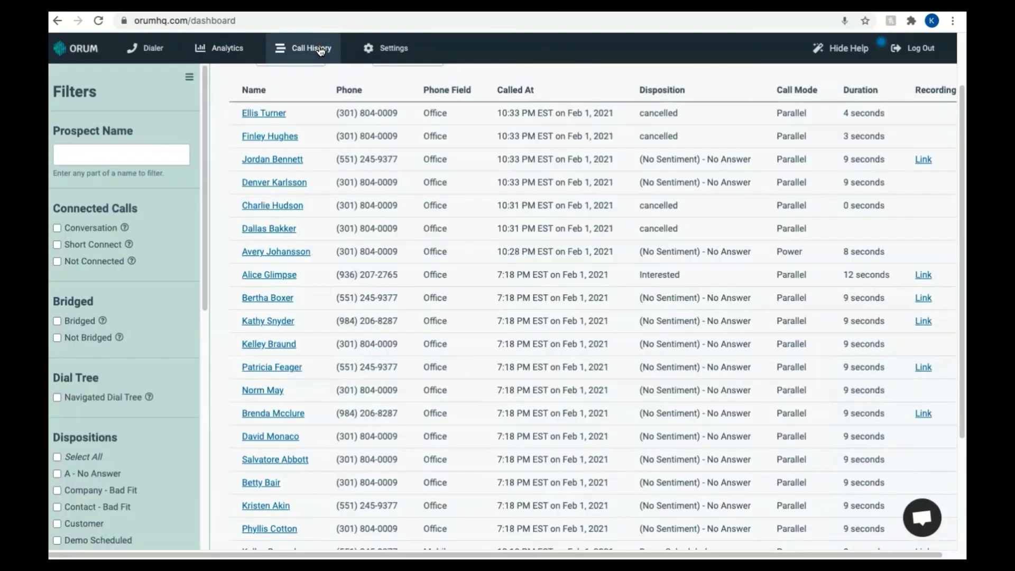
{"action": "scroll", "coordinate": [168, 289], "scroll_direction": "down", "scroll_amount": 3}
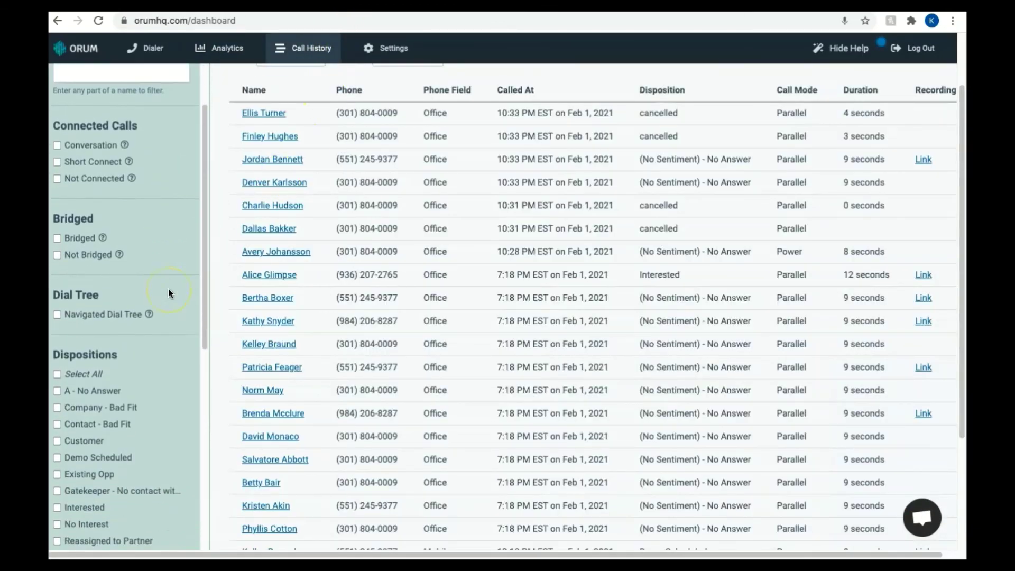
{"action": "scroll", "coordinate": [304, 317], "scroll_direction": "down", "scroll_amount": 1}
{"action": "scroll", "coordinate": [304, 317], "scroll_direction": "down", "scroll_amount": 1}
{"action": "scroll", "coordinate": [183, 407], "scroll_direction": "down", "scroll_amount": 2}
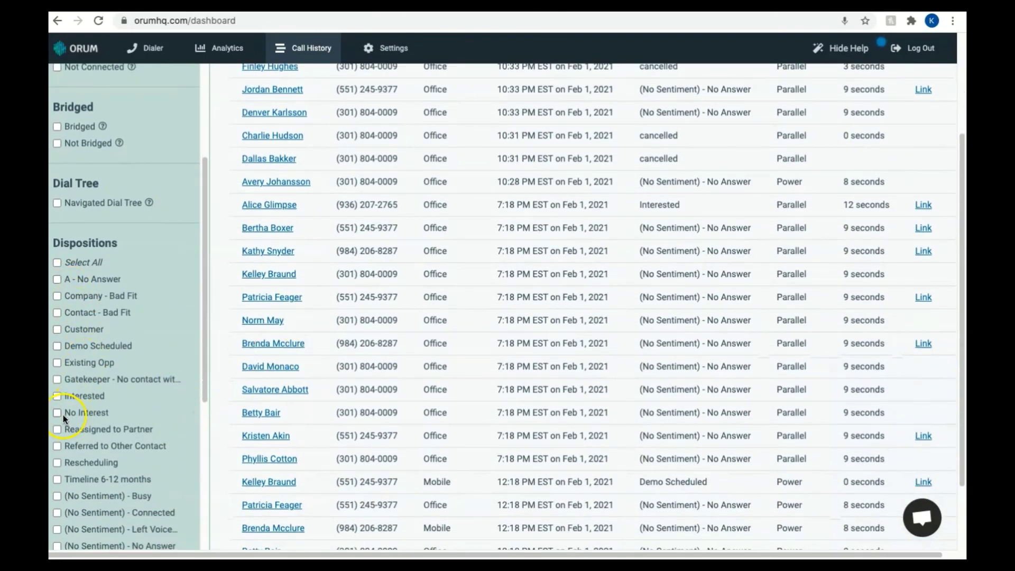
{"action": "left_click", "coordinate": [59, 412]}
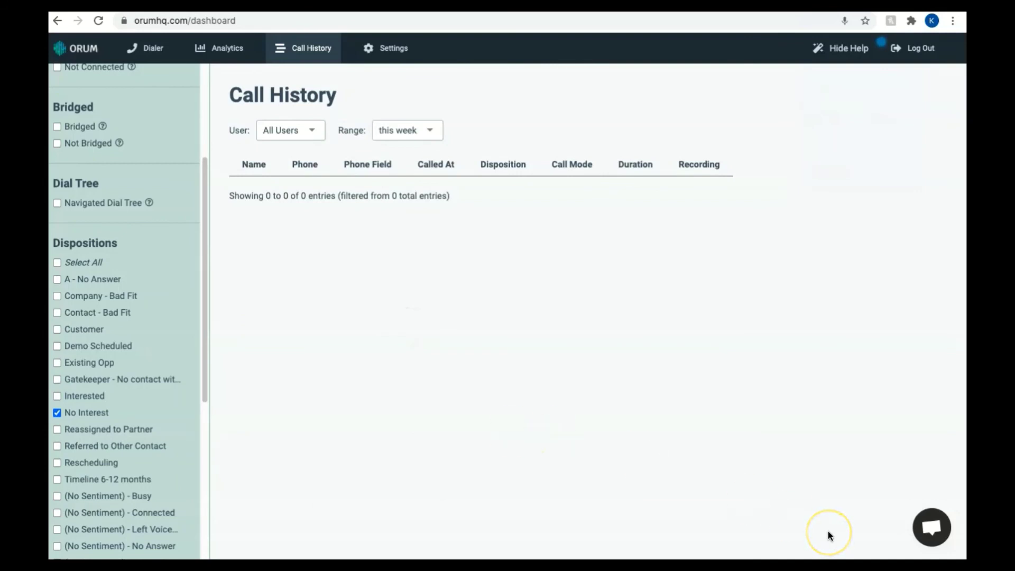
Step: Open the 'Questions? Chat with us!' support chat beside the filtered Call History
{"action": "left_click", "coordinate": [928, 529]}
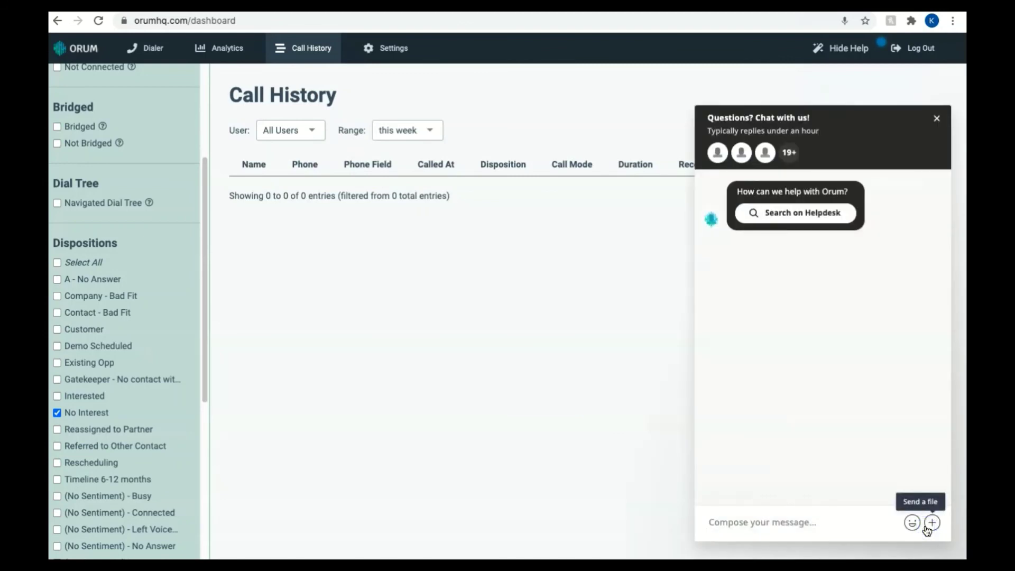